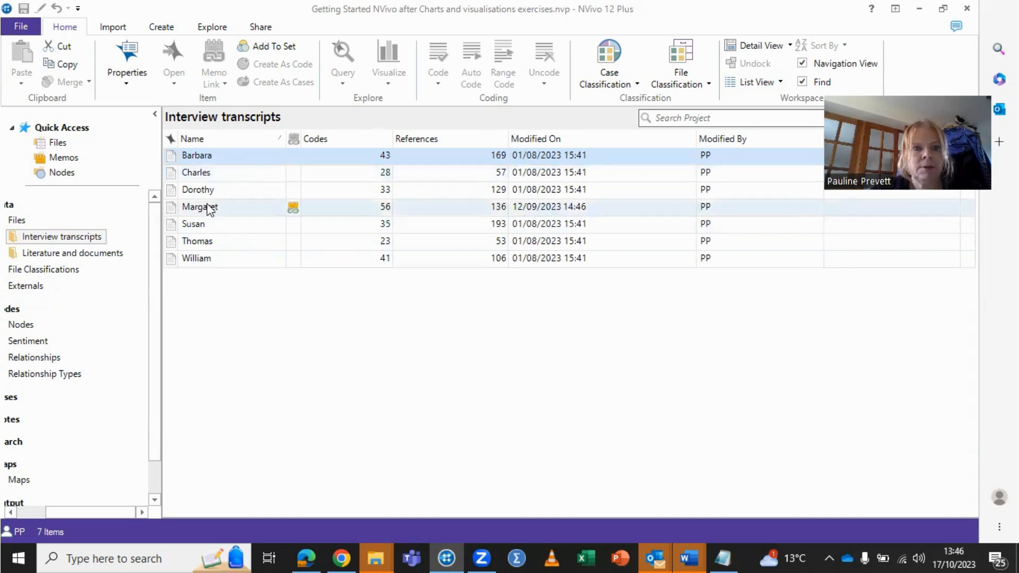
# Step: Select all seven interview transcripts in the Interview transcripts folder for coding
pyautogui.click(209, 177)
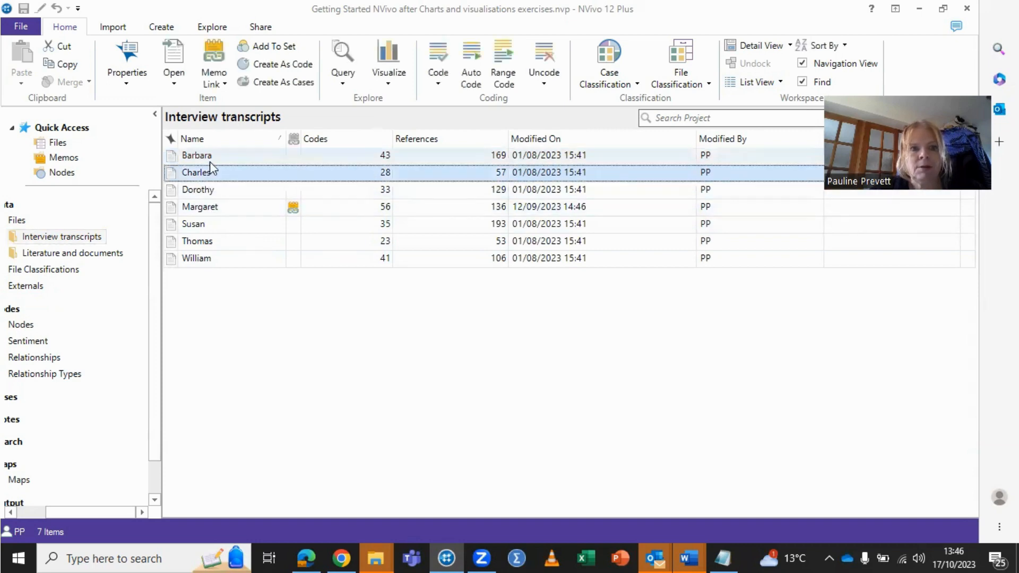
pyautogui.click(209, 160)
pyautogui.keyDown('ctrl'); pyautogui.click(212, 176); pyautogui.keyUp('ctrl')
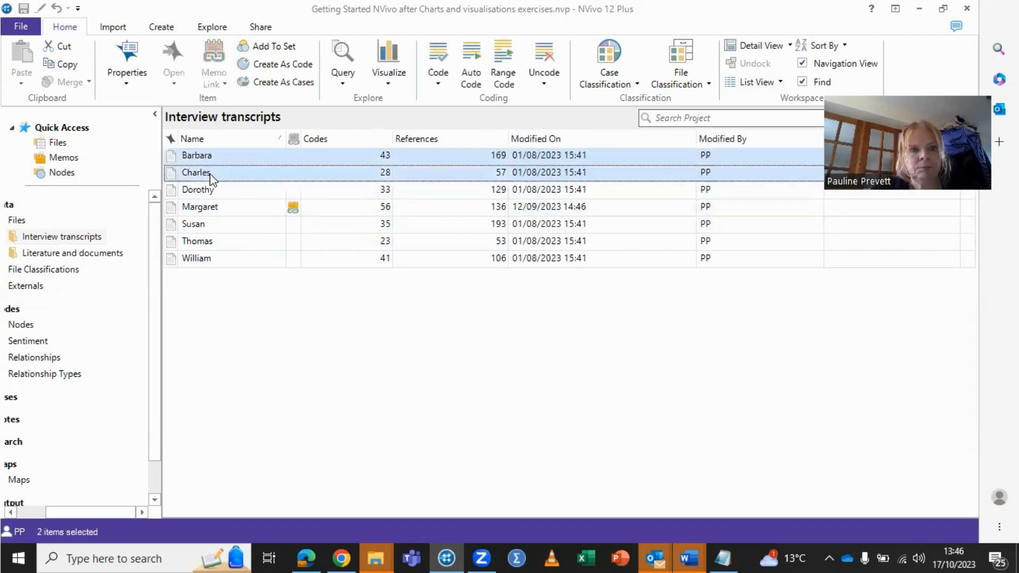
pyautogui.keyDown('ctrl'); pyautogui.click(213, 193); pyautogui.keyUp('ctrl')
pyautogui.keyDown('ctrl'); pyautogui.click(220, 208); pyautogui.keyUp('ctrl')
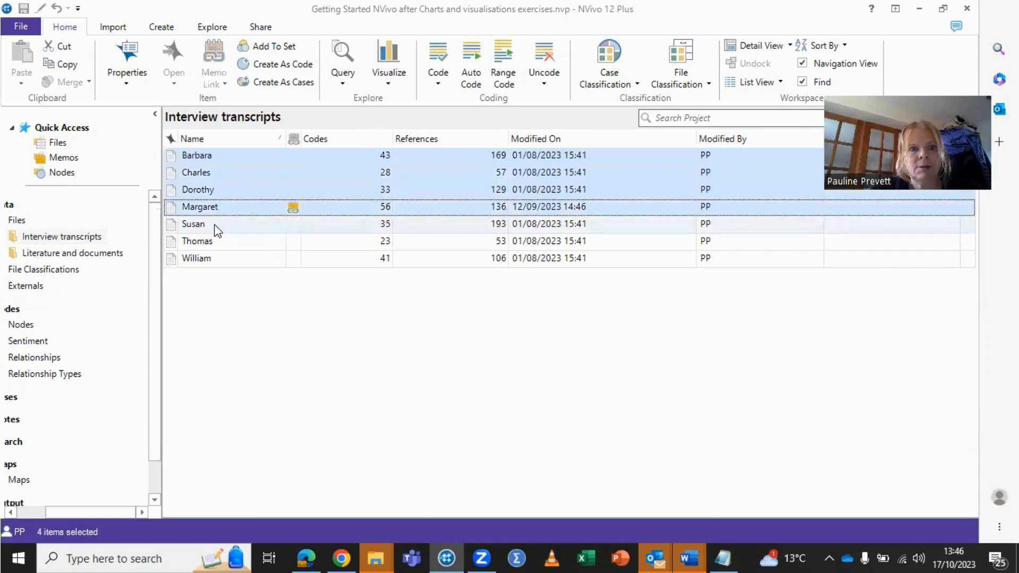
pyautogui.keyDown('ctrl'); pyautogui.click(216, 226); pyautogui.keyUp('ctrl')
pyautogui.keyDown('ctrl'); pyautogui.click(216, 244); pyautogui.keyUp('ctrl')
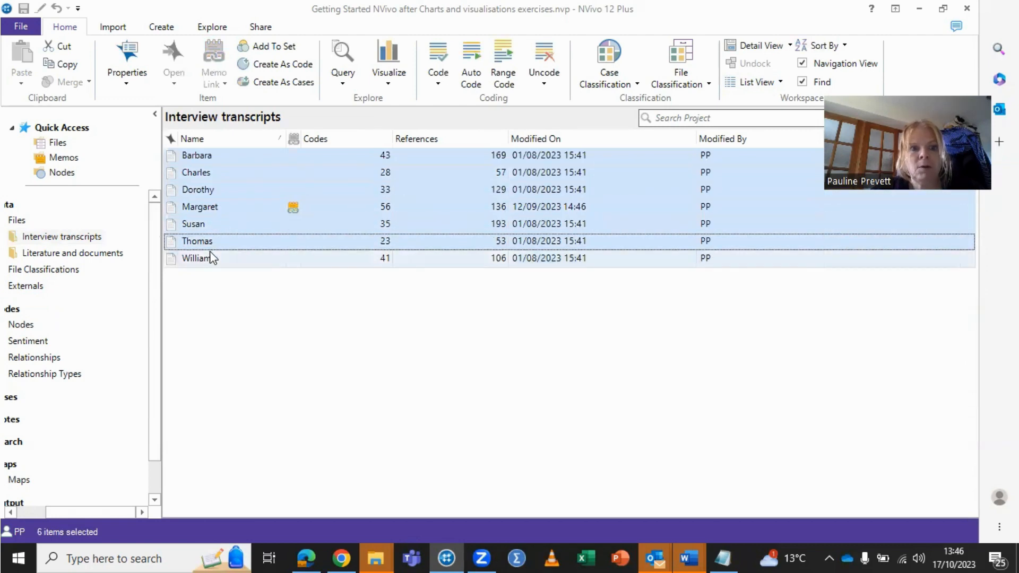
pyautogui.keyDown('ctrl'); pyautogui.click(211, 257); pyautogui.keyUp('ctrl')
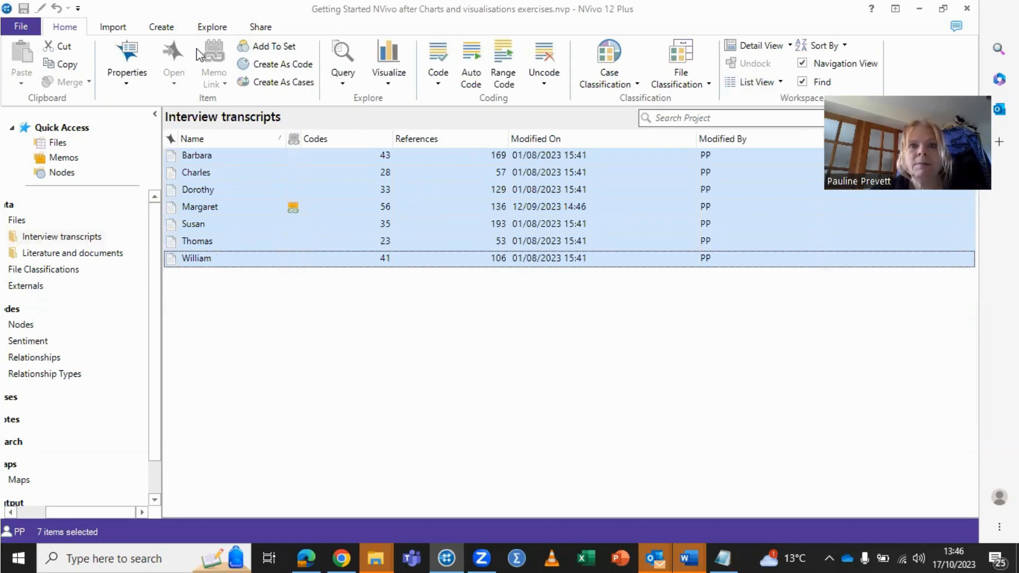
# Step: Set up auto coding of the selected transcripts to identify themes, keeping all identified themes and coding by sentences
pyautogui.click(471, 55)
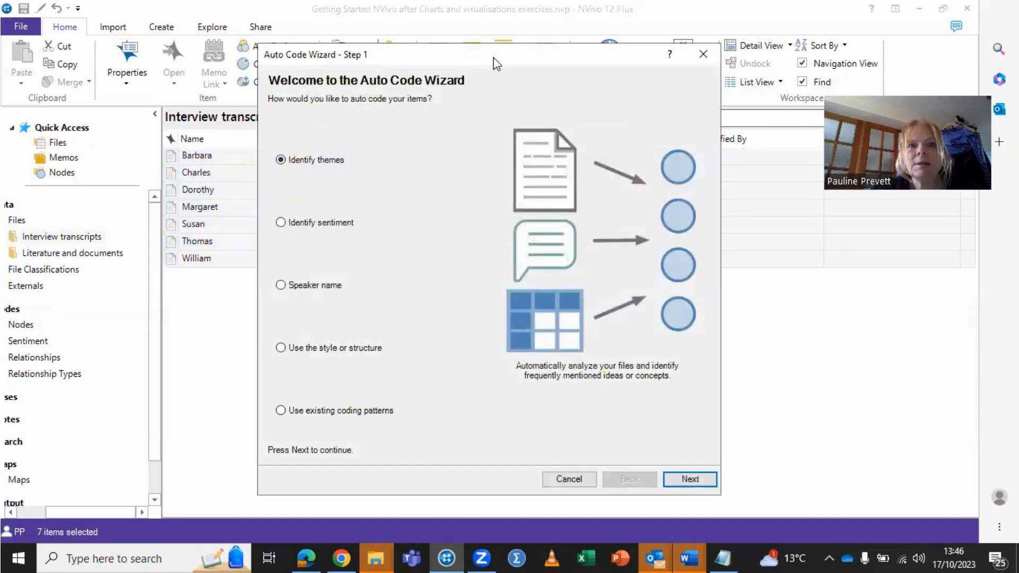
pyautogui.moveTo(493, 58); pyautogui.dragTo(496, 6)
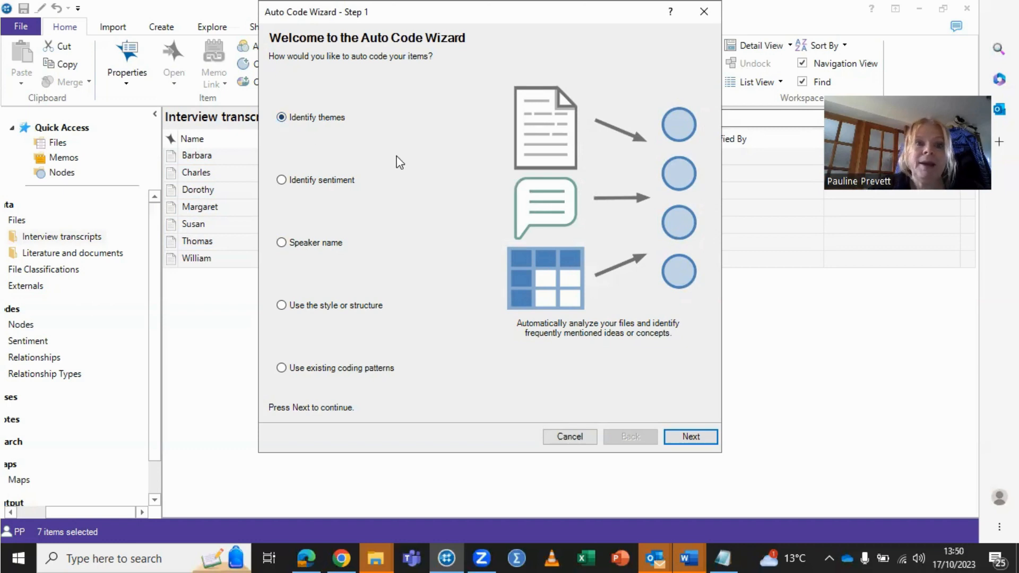
pyautogui.click(692, 438)
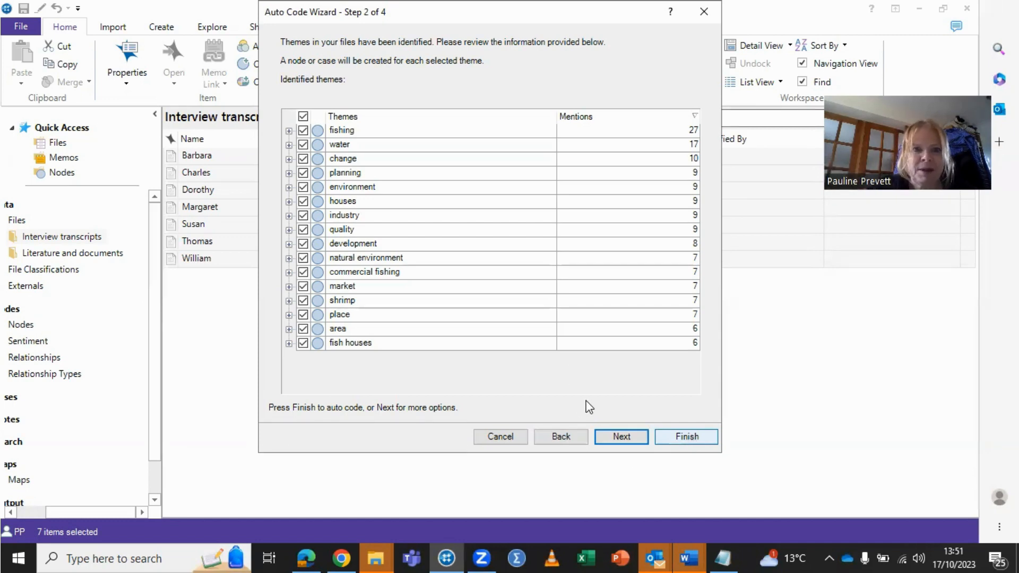
pyautogui.click(611, 437)
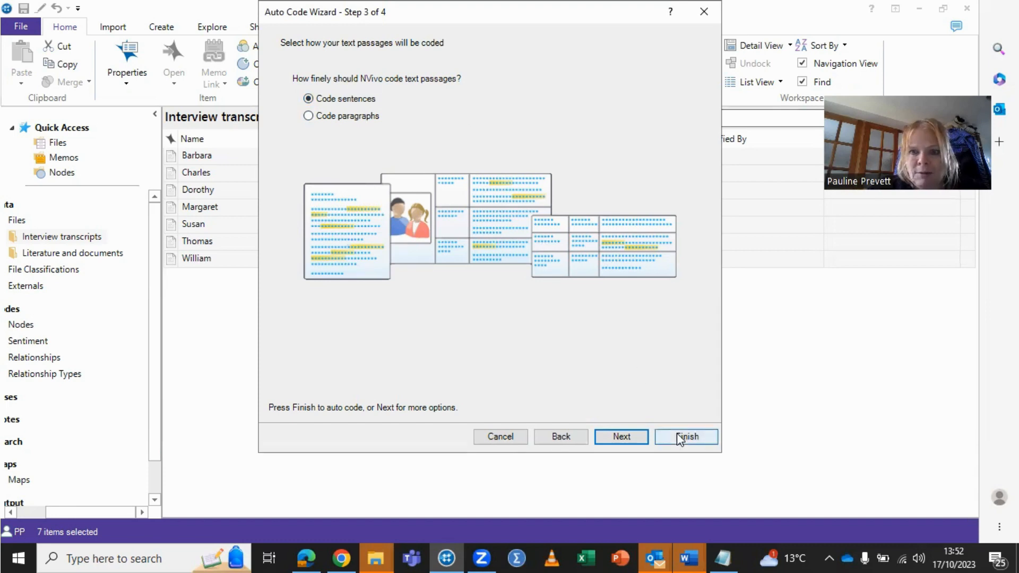
pyautogui.click(621, 437)
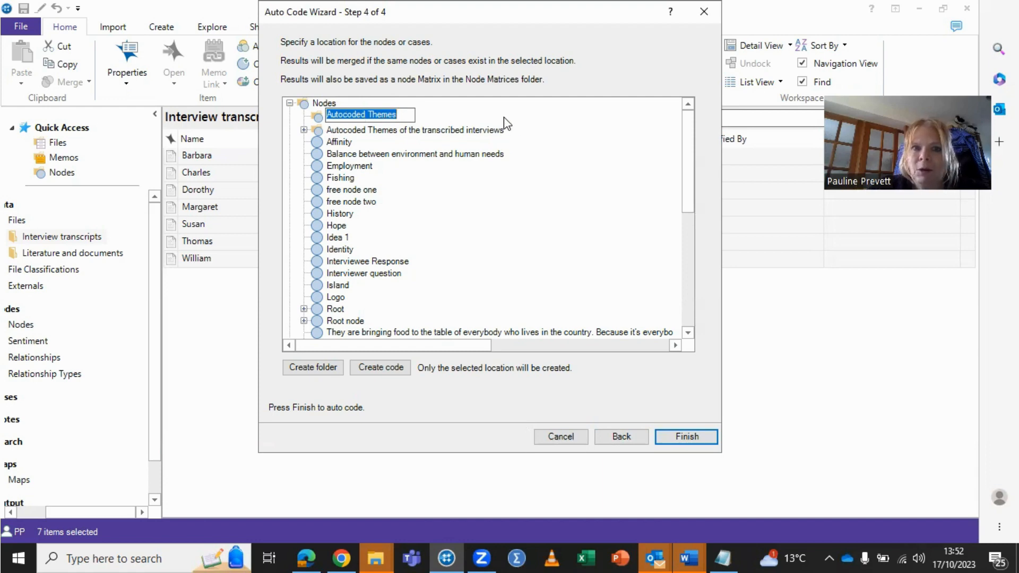
# Step: Prefix the Autocoded Themes folder name with "tRANCRIBED INTERVIEWs ONLY 17TH oCT 23"
pyautogui.click(328, 114)
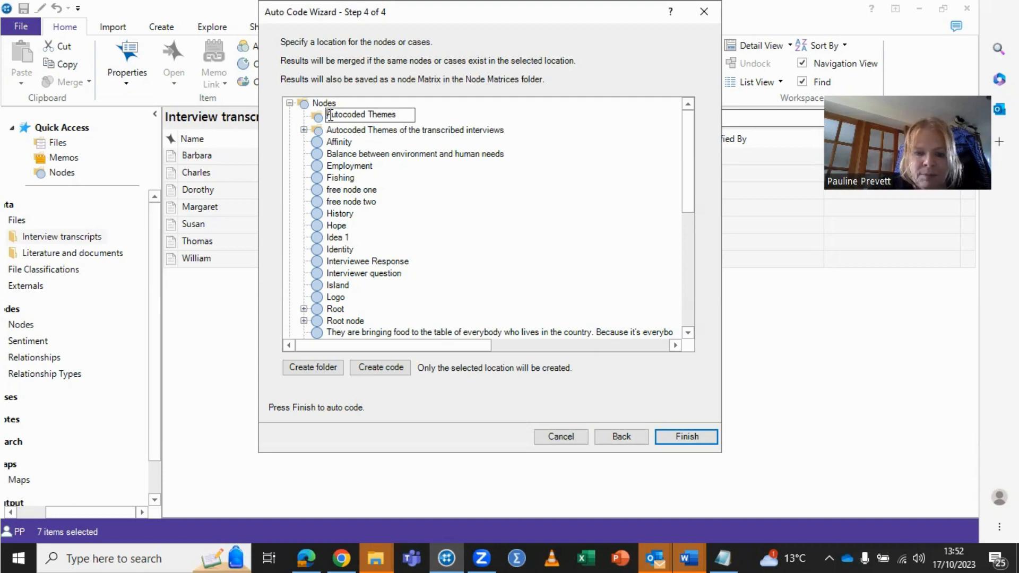
pyautogui.write('TRANCRI')
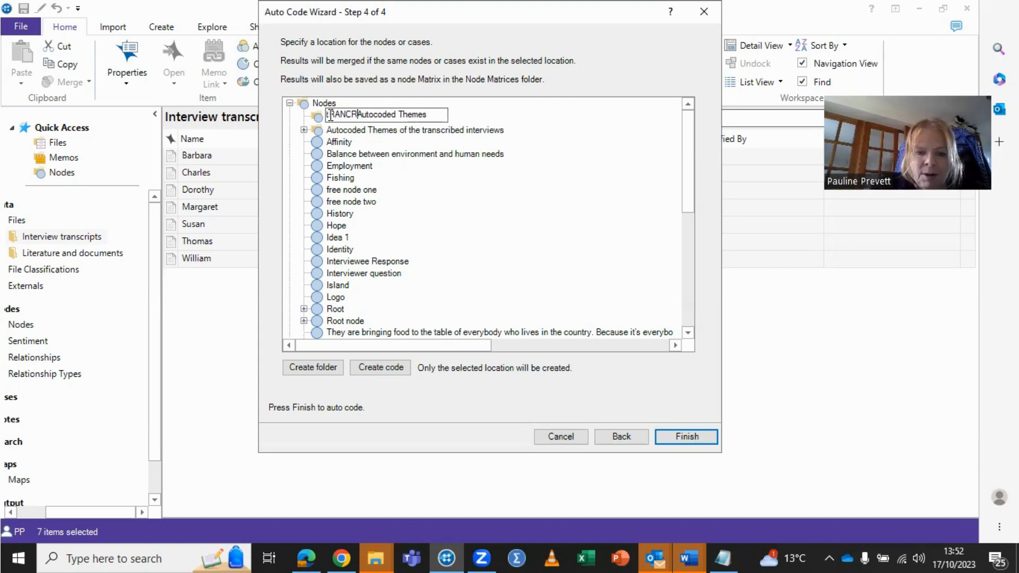
pyautogui.write('BED INTERVIE')
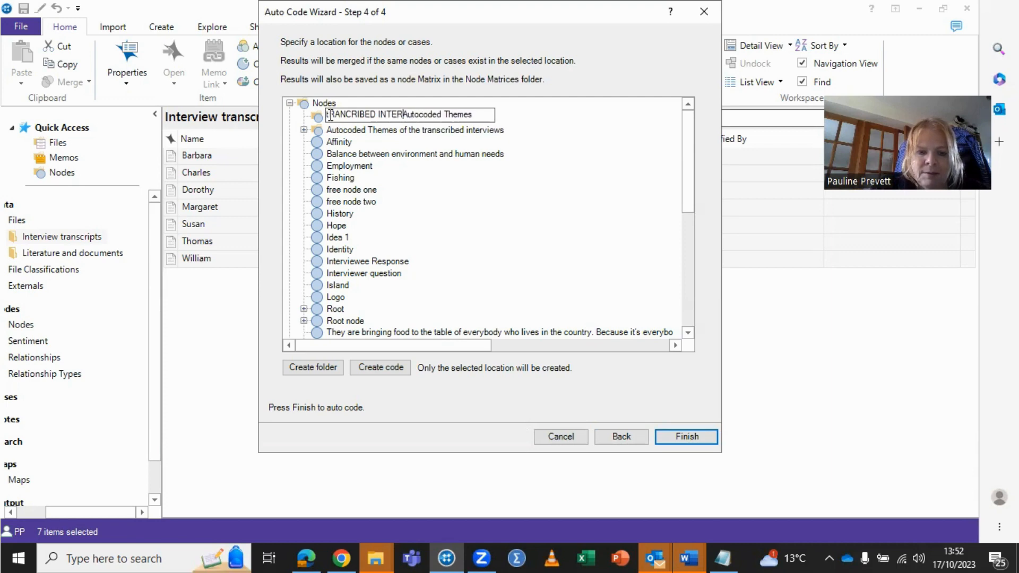
pyautogui.write('W')
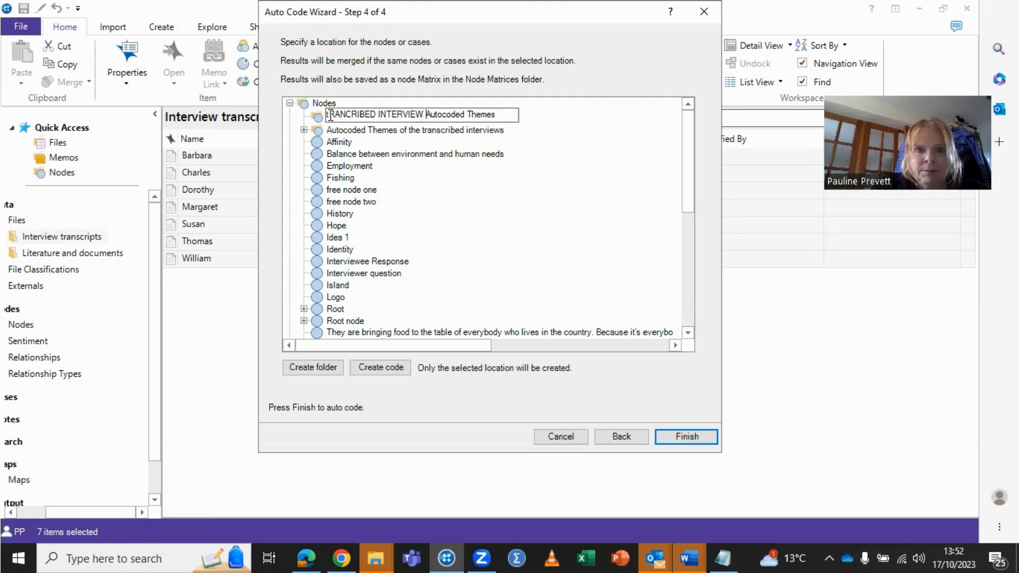
pyautogui.press('BackSpace')
pyautogui.write('s ONLY')
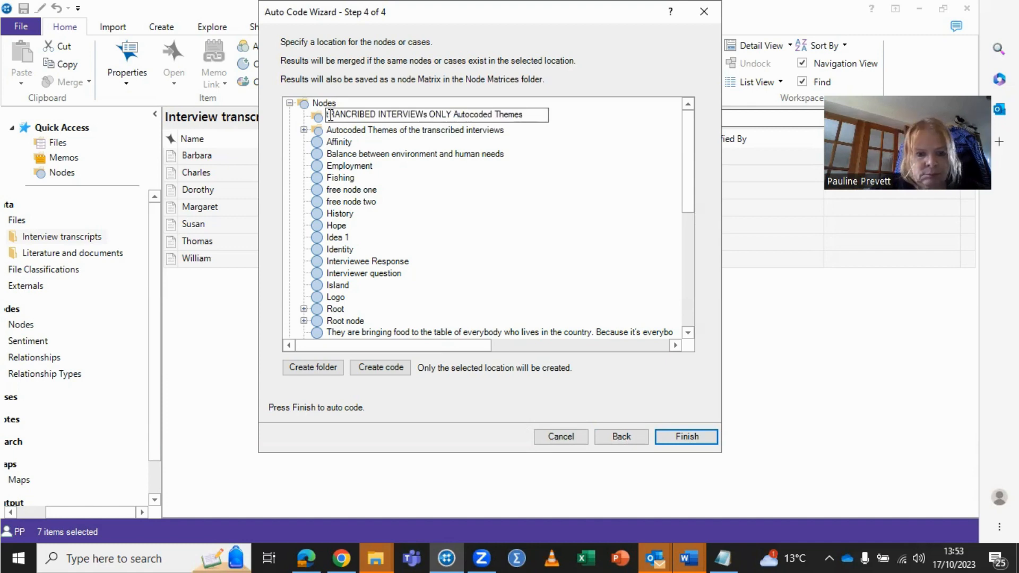
pyautogui.write('17')
pyautogui.write('TH oCT ')
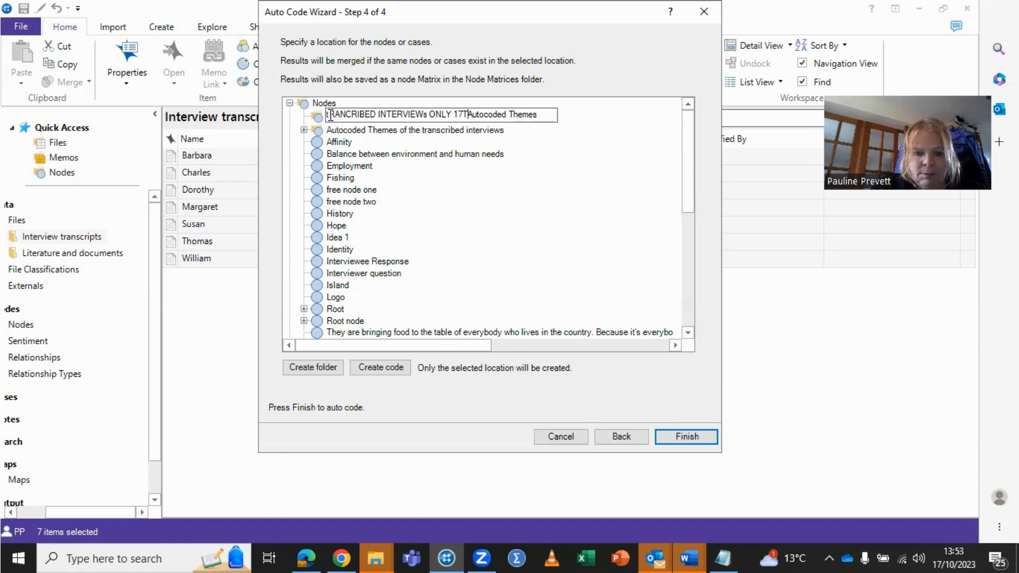
pyautogui.write('23')
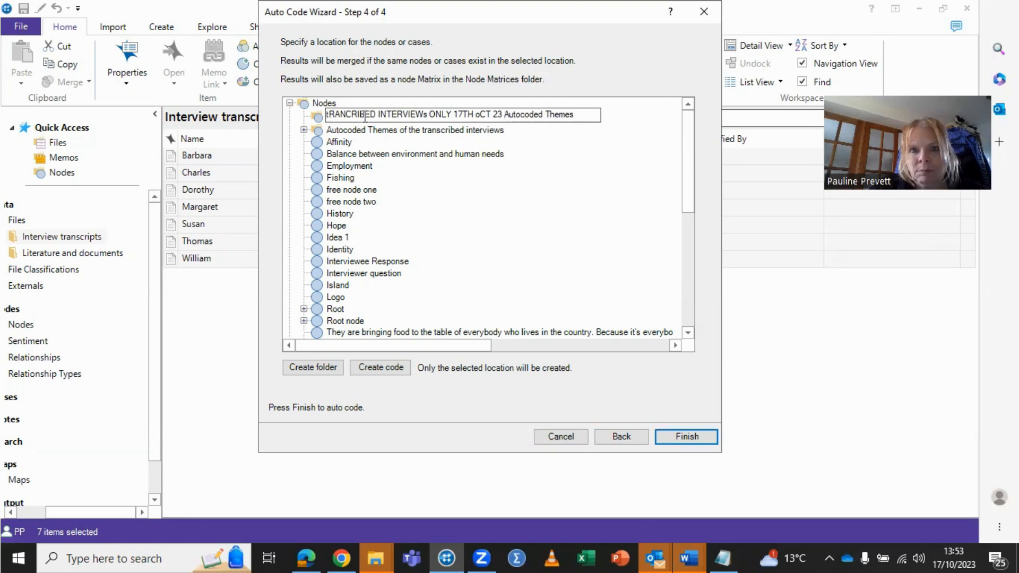
# Step: Correct the month in the folder name to "OCT" and run the auto coding
pyautogui.press('BackSpace')
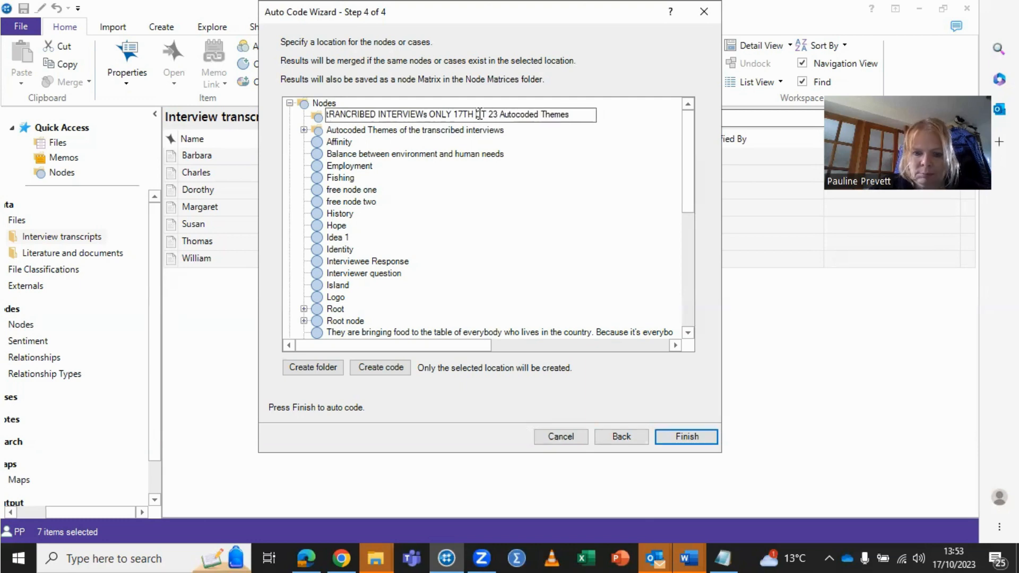
pyautogui.write('o')
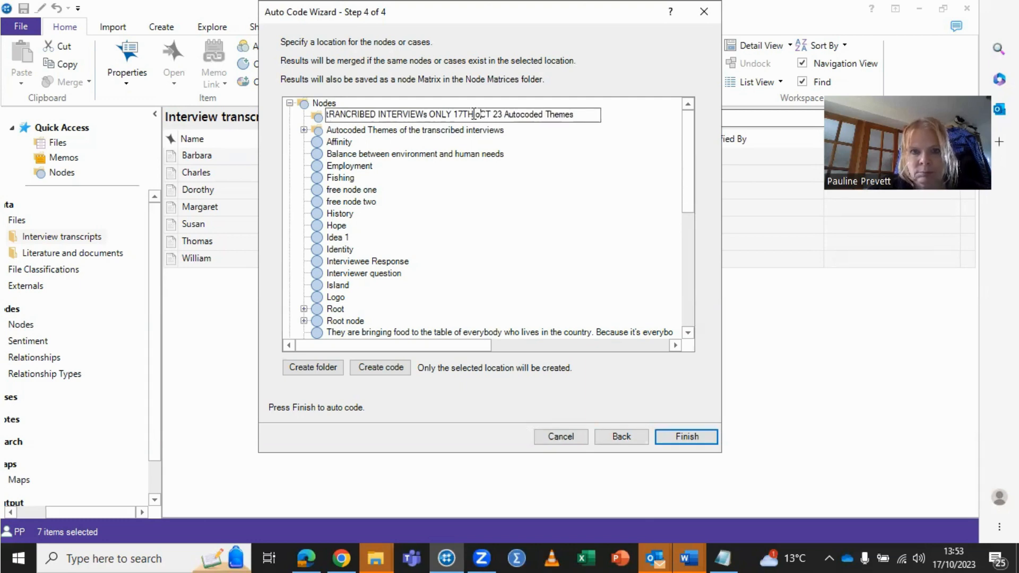
pyautogui.press('BackSpace')
pyautogui.write('O')
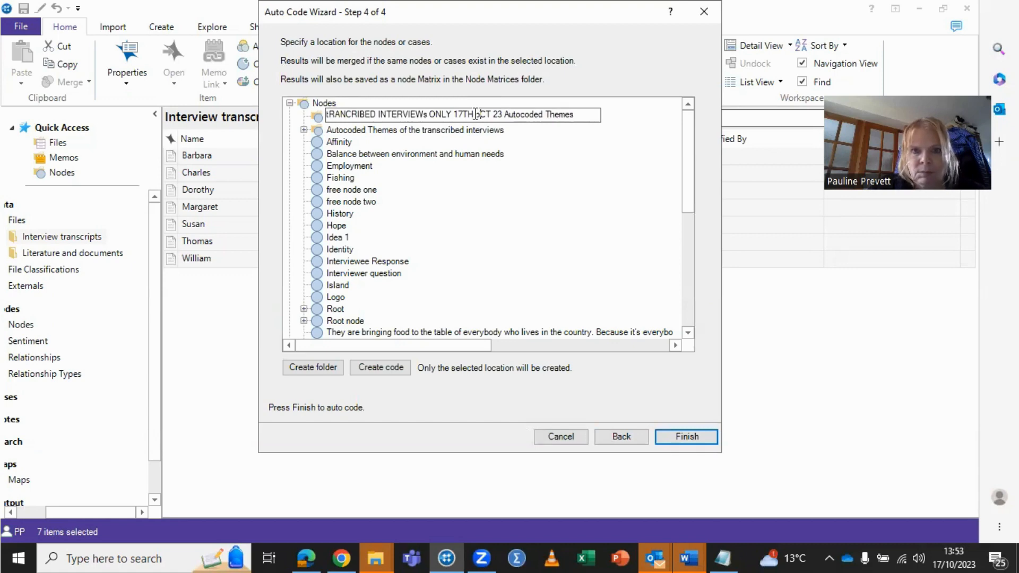
pyautogui.press('BackSpace')
pyautogui.write('O')
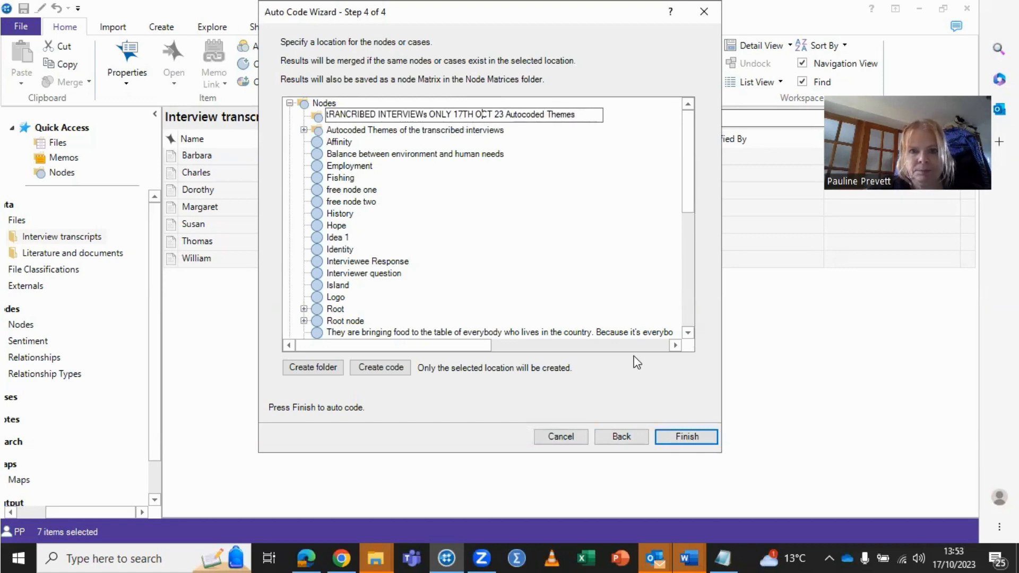
pyautogui.click(689, 437)
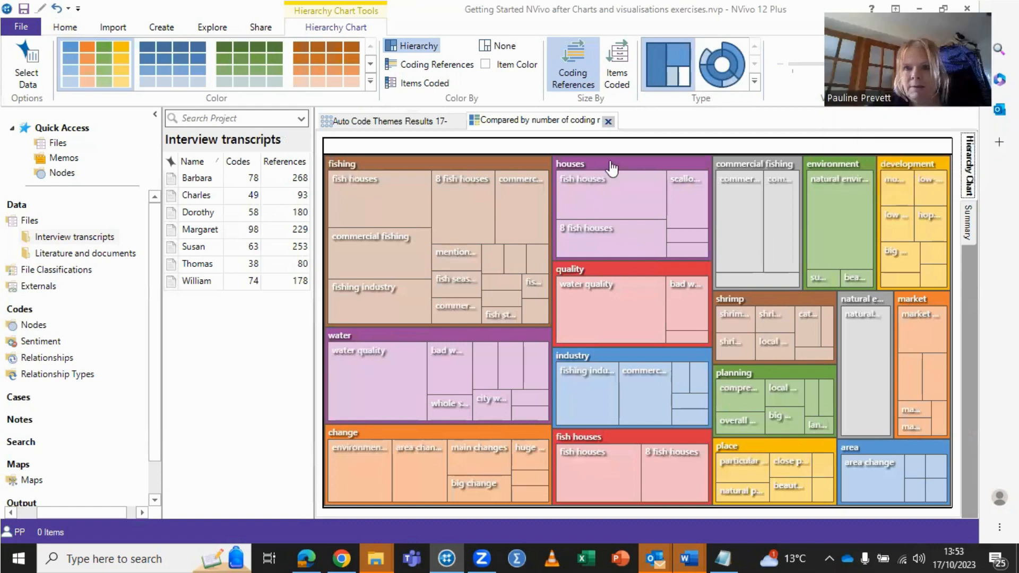
# Step: Show the Auto Code Themes Results matrix and transpose it so themes form the rows and interview files the columns
pyautogui.moveTo(478, 178)
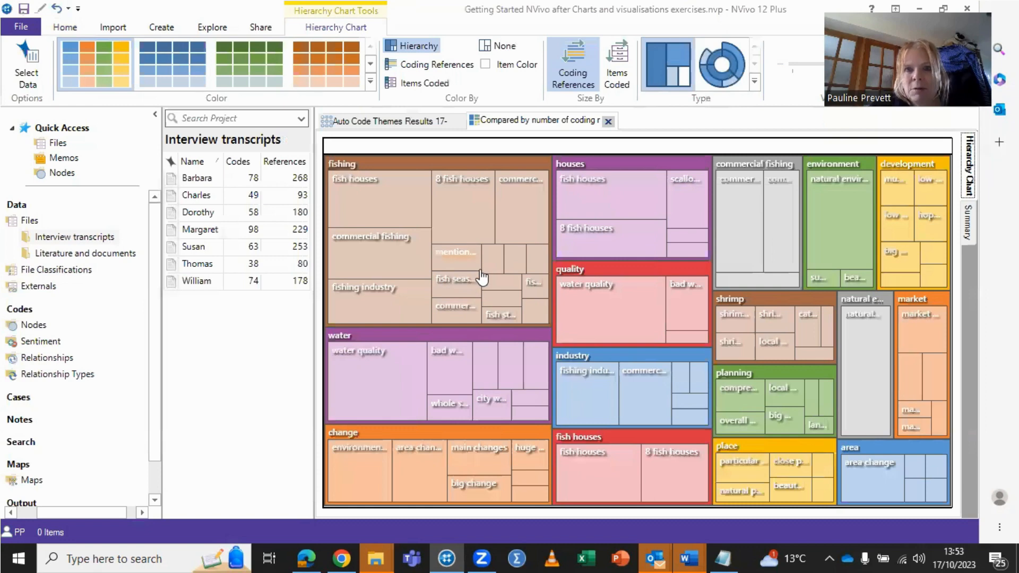
pyautogui.moveTo(481, 285)
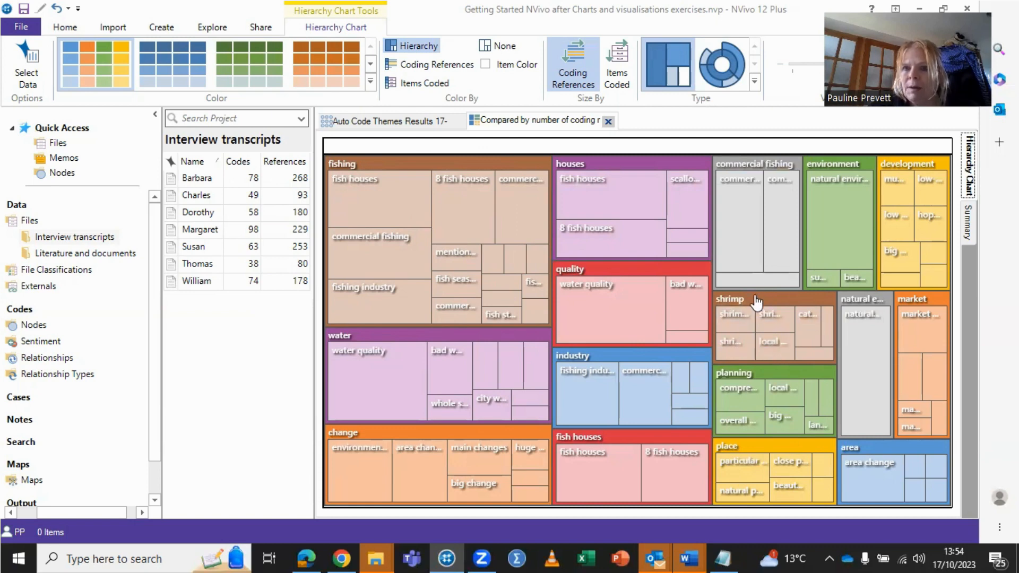
pyautogui.moveTo(788, 321)
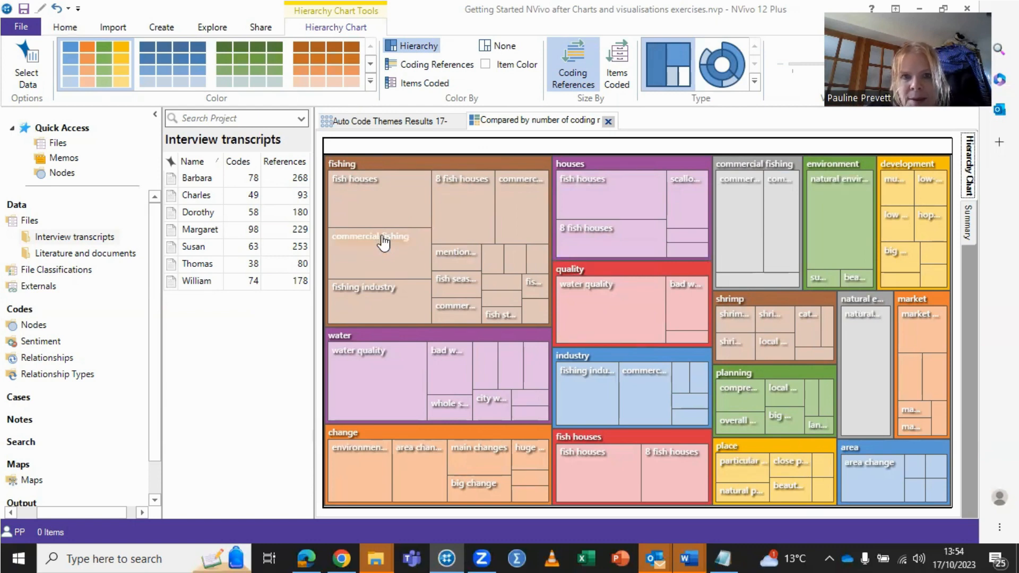
pyautogui.moveTo(383, 243)
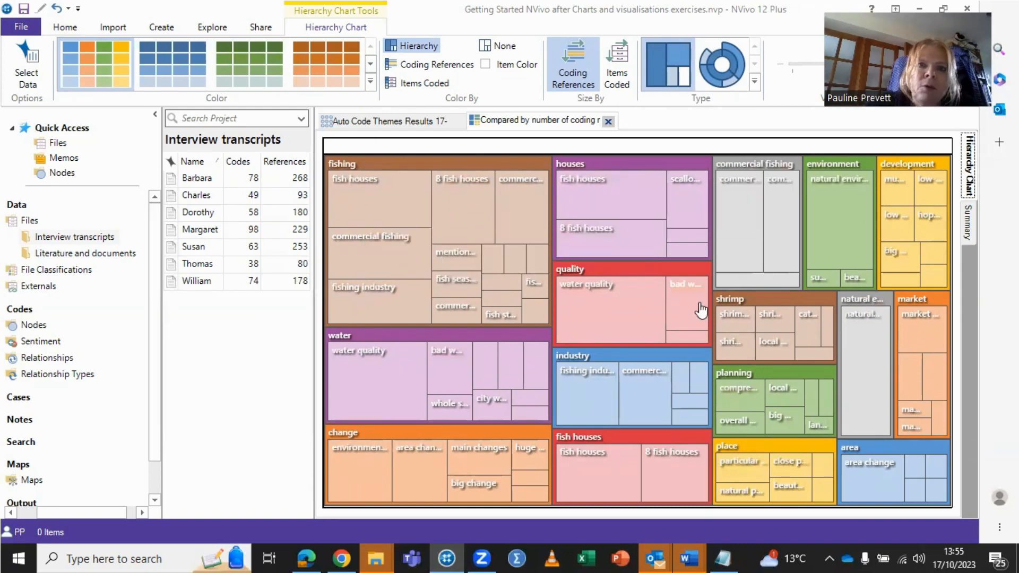
pyautogui.click(407, 126)
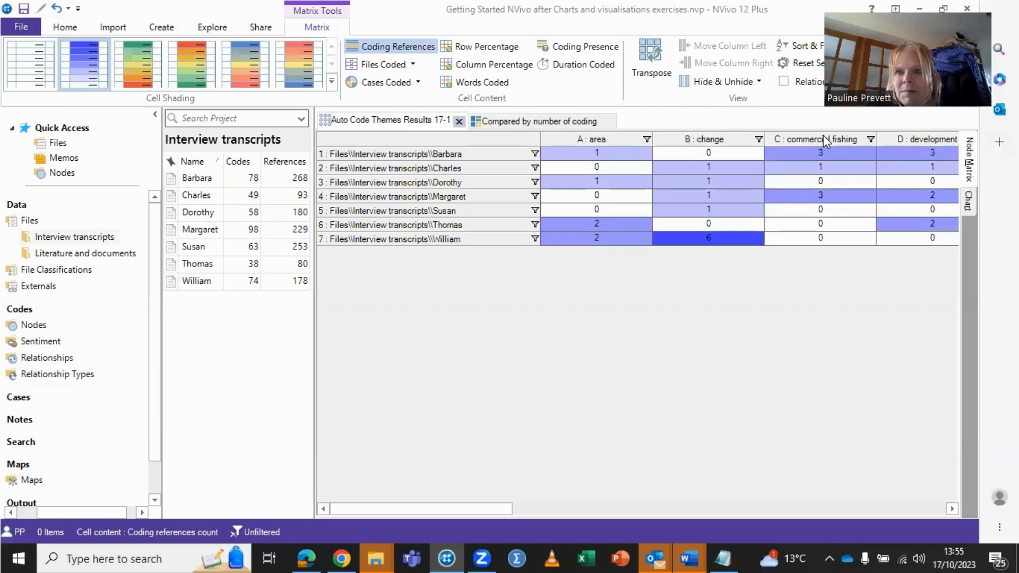
pyautogui.click(648, 50)
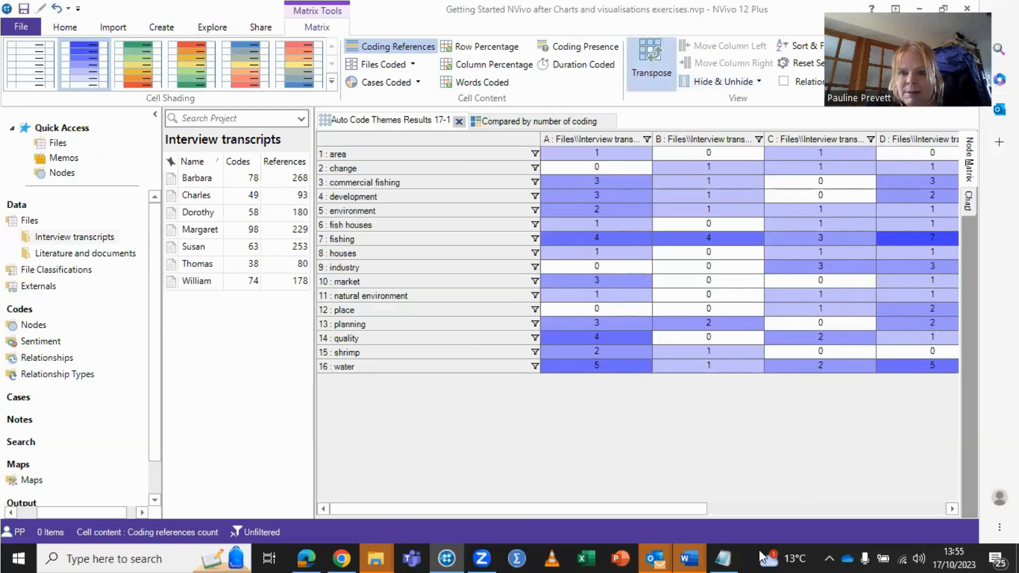
pyautogui.moveTo(692, 514); pyautogui.dragTo(641, 506)
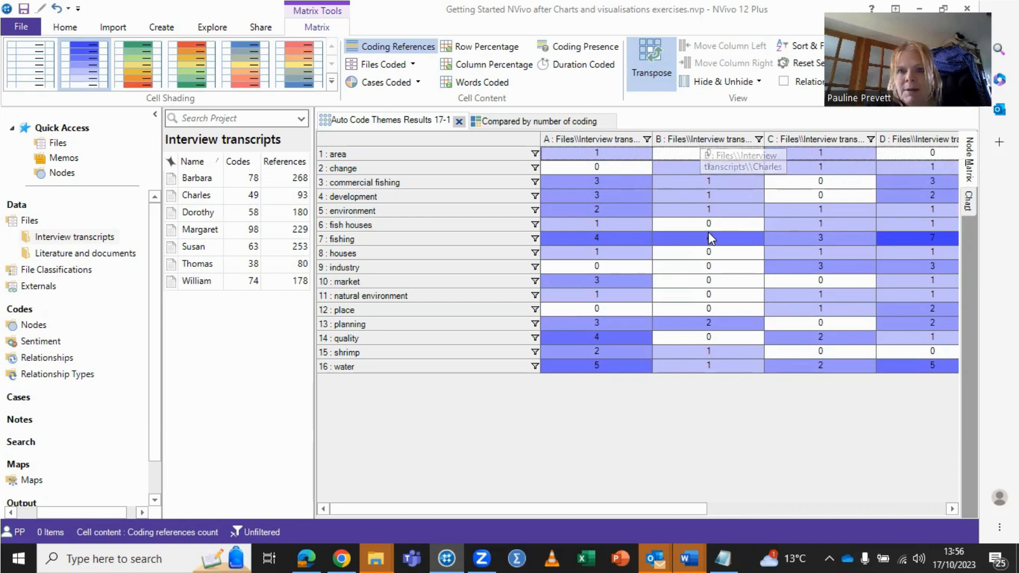
# Step: Open the references coded to the fishing theme in the first interview transcript and read through them
pyautogui.click(596, 239)
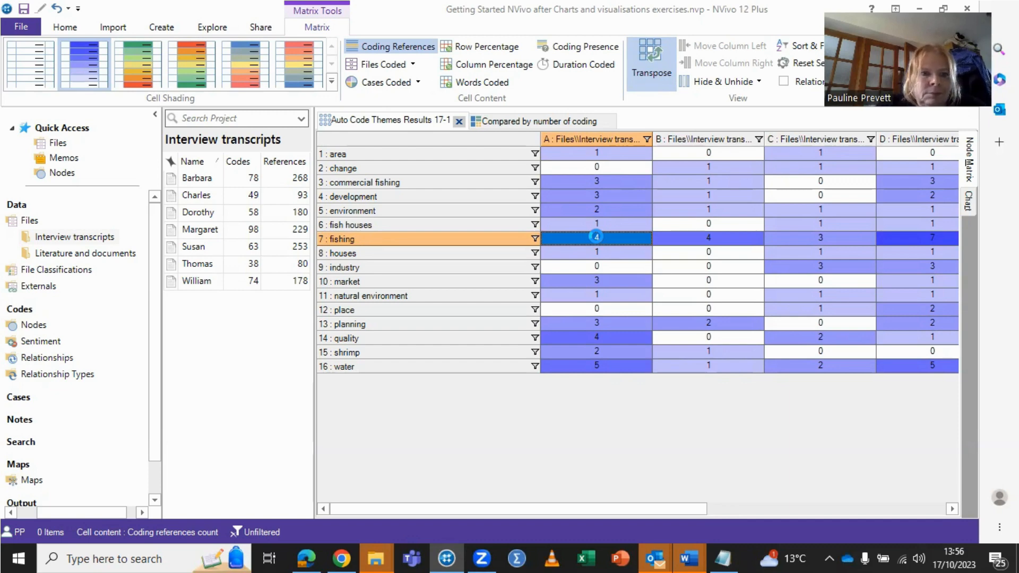
pyautogui.doubleClick(596, 236)
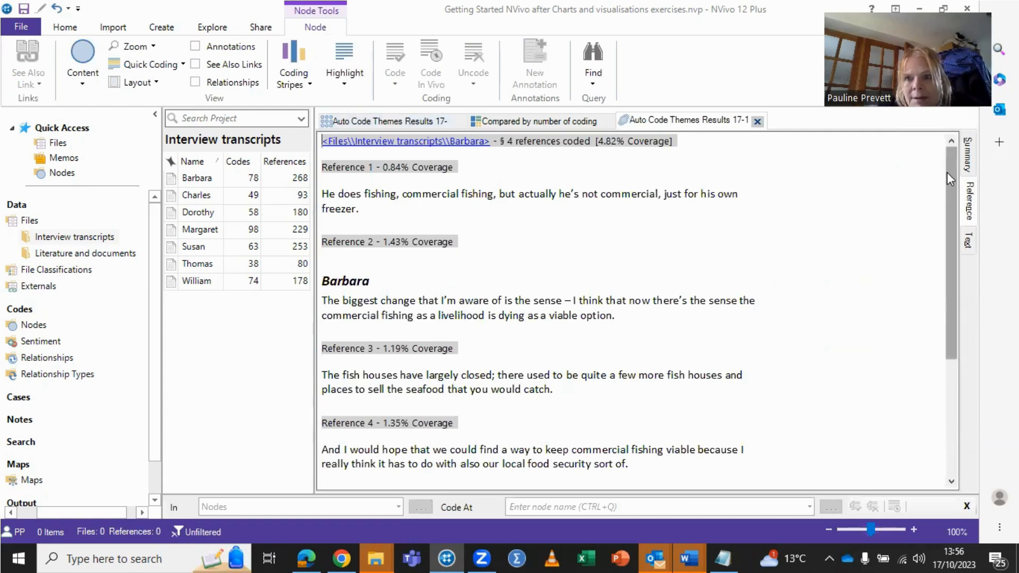
pyautogui.scroll(-1, 948, 179)
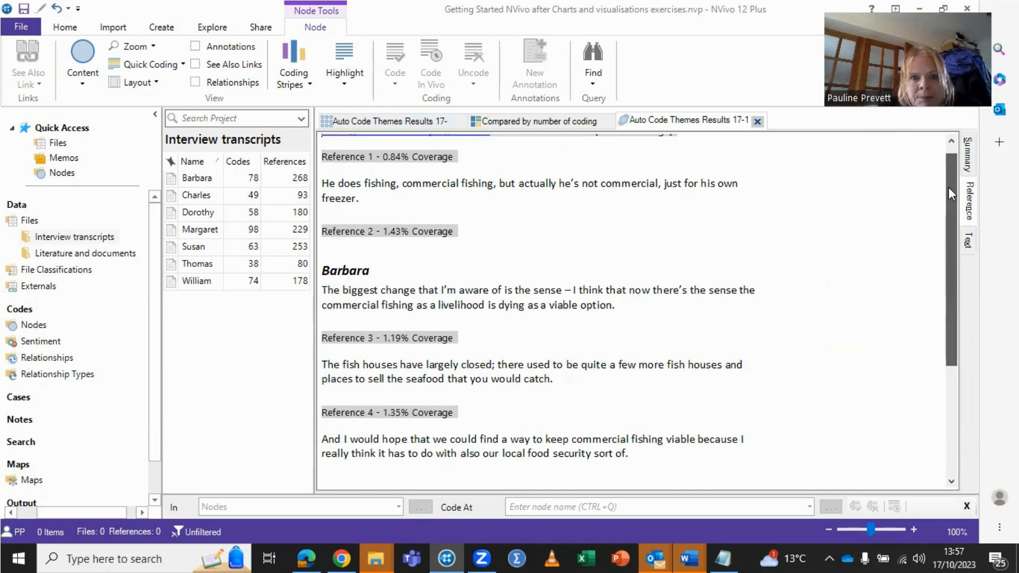
pyautogui.scroll(-3, 947, 225)
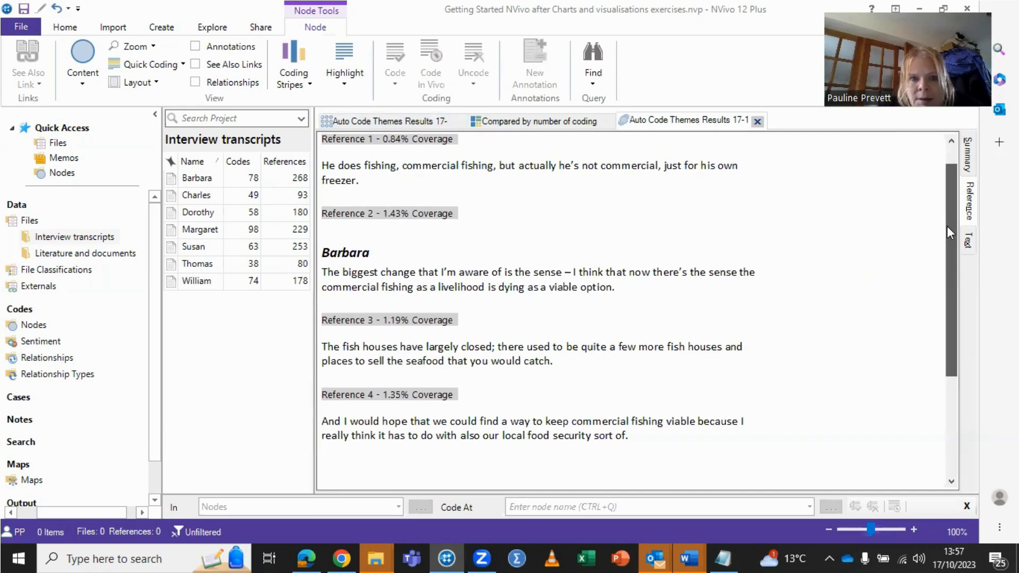
pyautogui.scroll(-5, 939, 256)
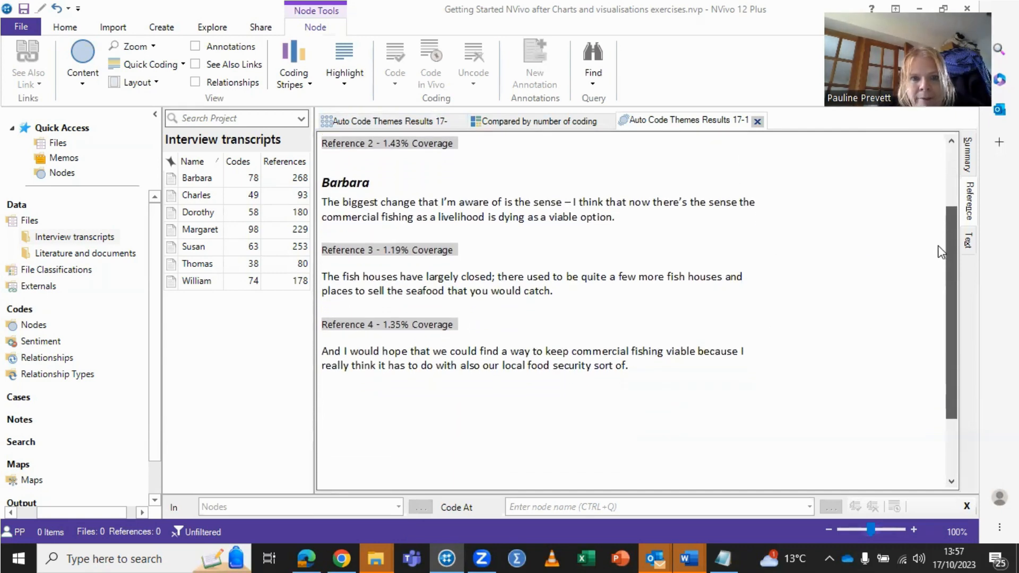
pyautogui.scroll(-2, 933, 203)
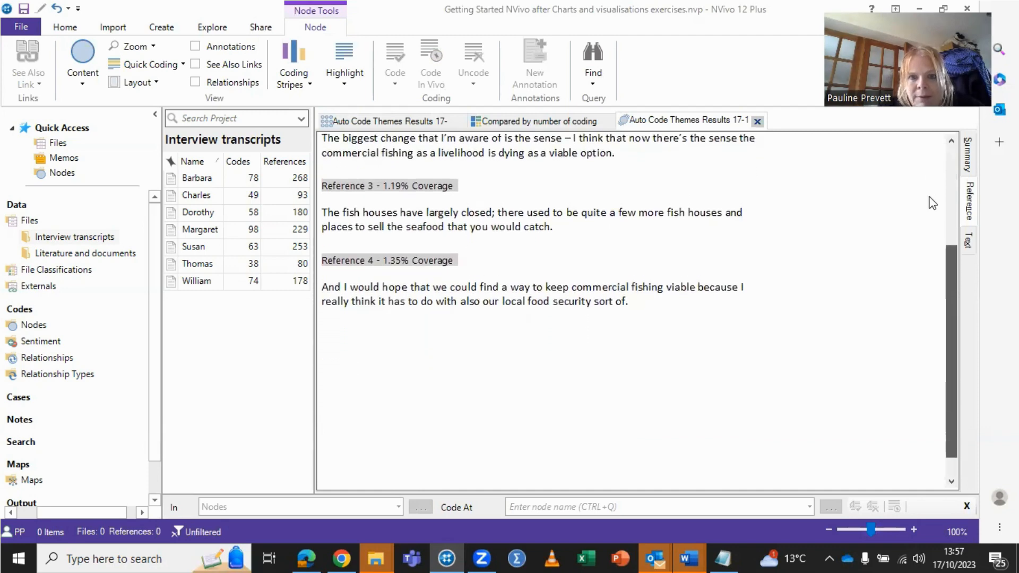
# Step: Open the source transcript from its link above the coded fishing references and examine the highlighted passages in context
pyautogui.scroll(6, 914, 155)
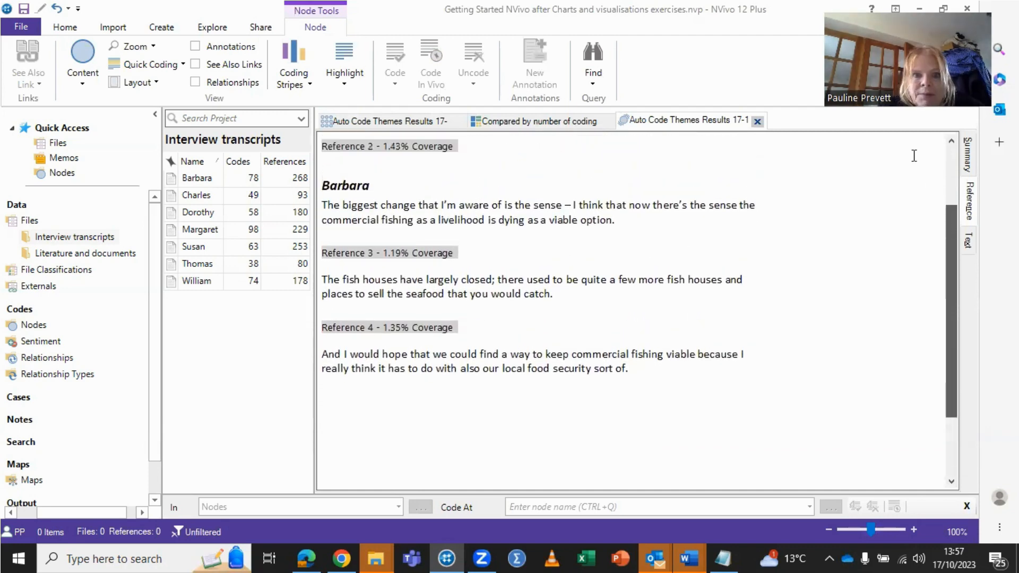
pyautogui.scroll(3, 914, 156)
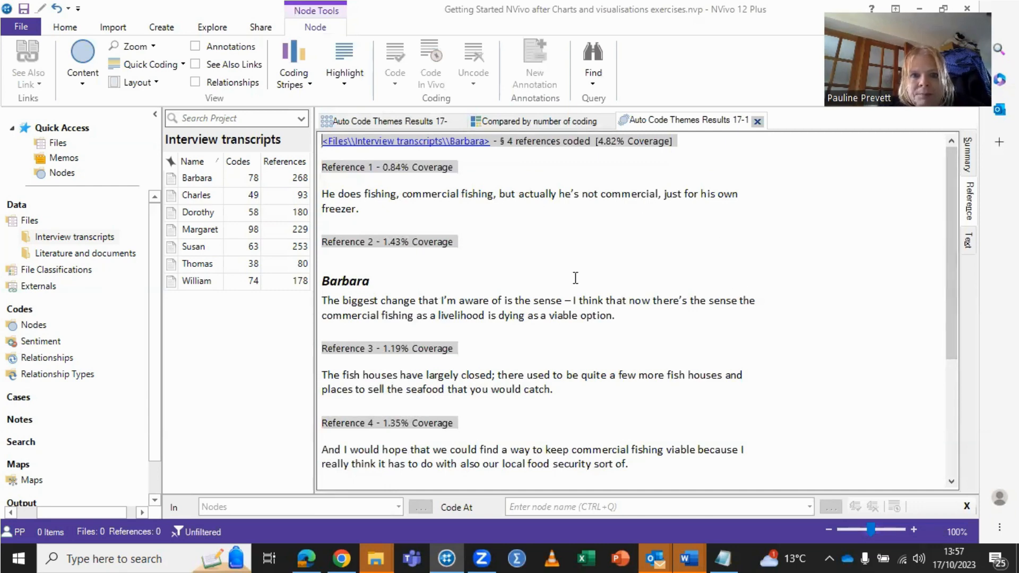
pyautogui.click(429, 141)
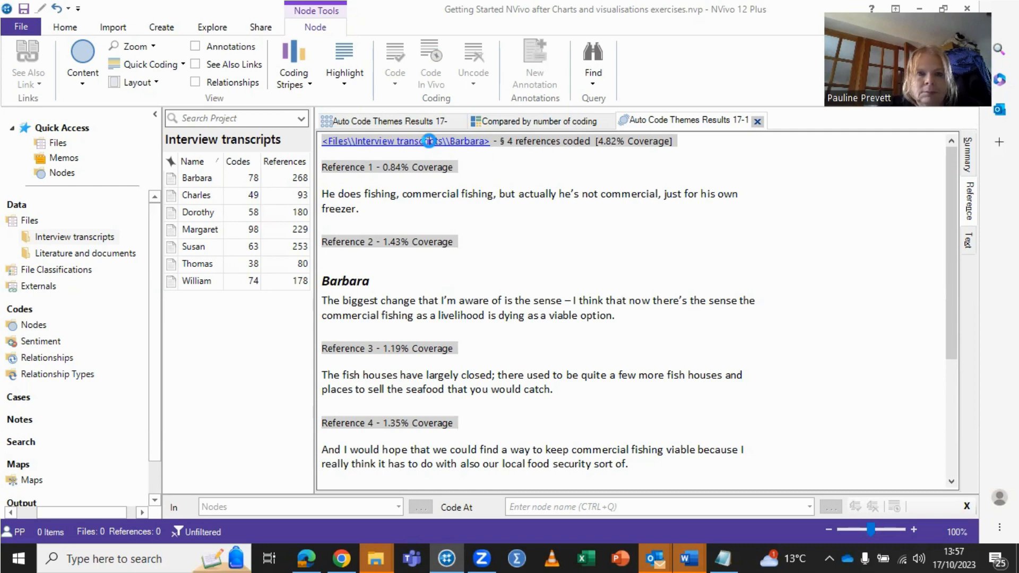
pyautogui.click(429, 140)
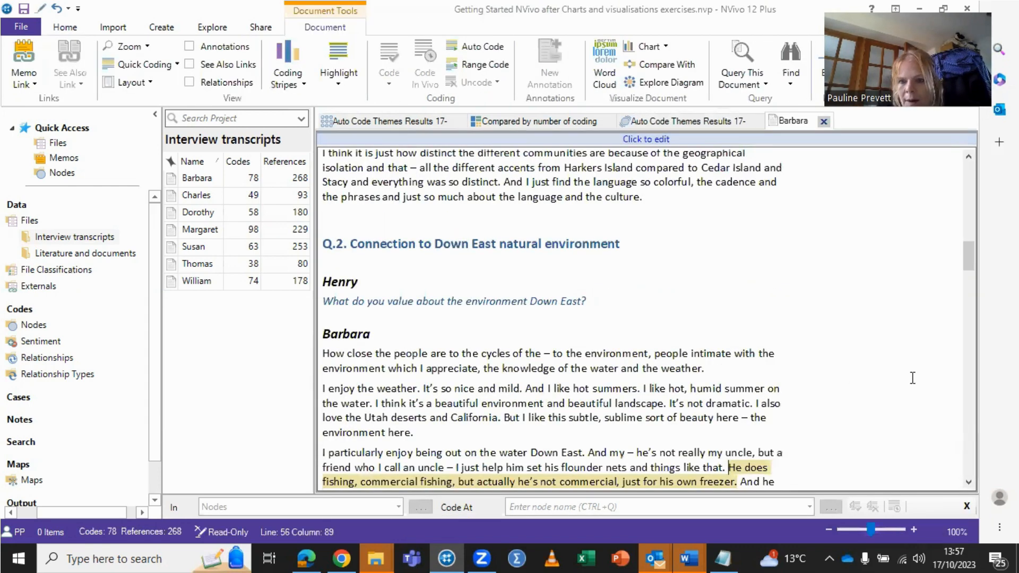
pyautogui.moveTo(969, 258); pyautogui.dragTo(969, 270)
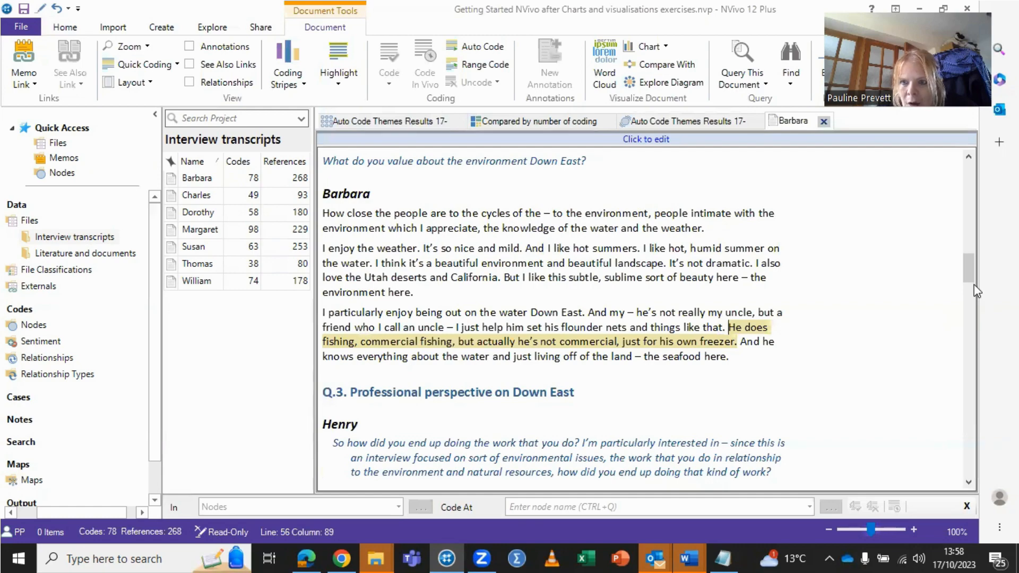
pyautogui.moveTo(975, 286); pyautogui.dragTo(981, 351)
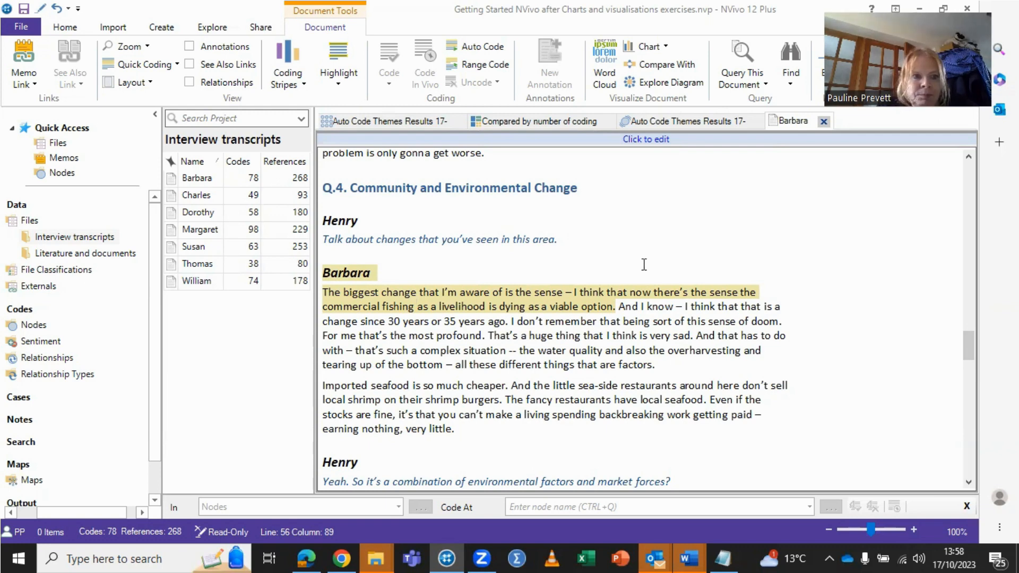
# Step: List the project's nodes and widen the list so the node names and columns are readable
pyautogui.click(14, 325)
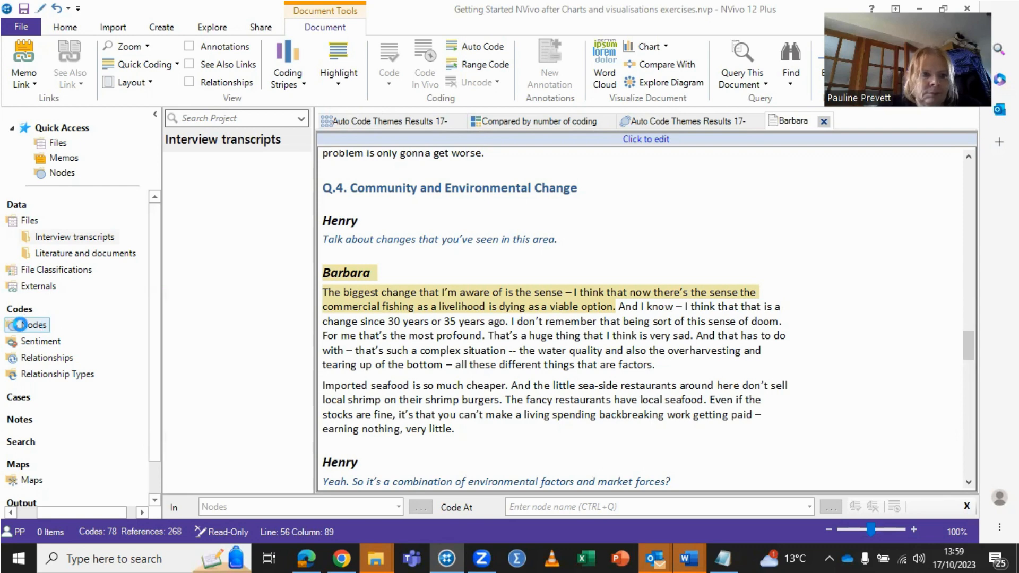
pyautogui.click(19, 324)
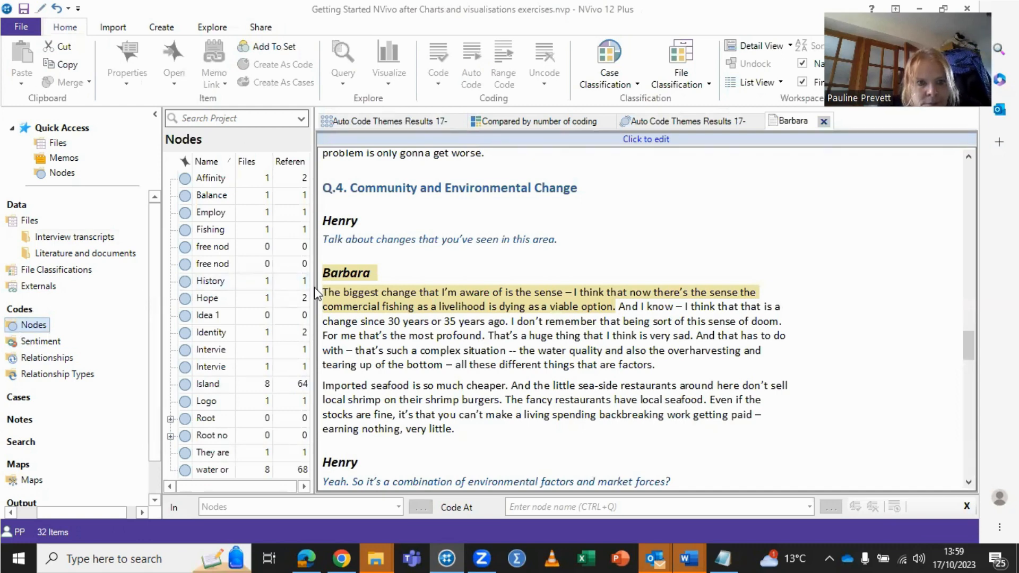
pyautogui.moveTo(316, 293); pyautogui.dragTo(549, 309)
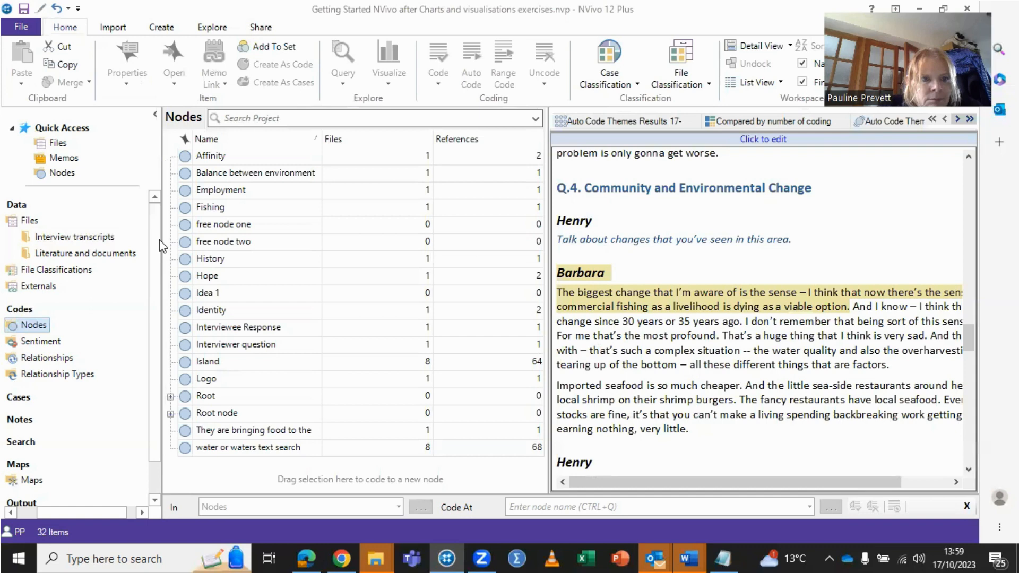
pyautogui.scroll(-1, 159, 247)
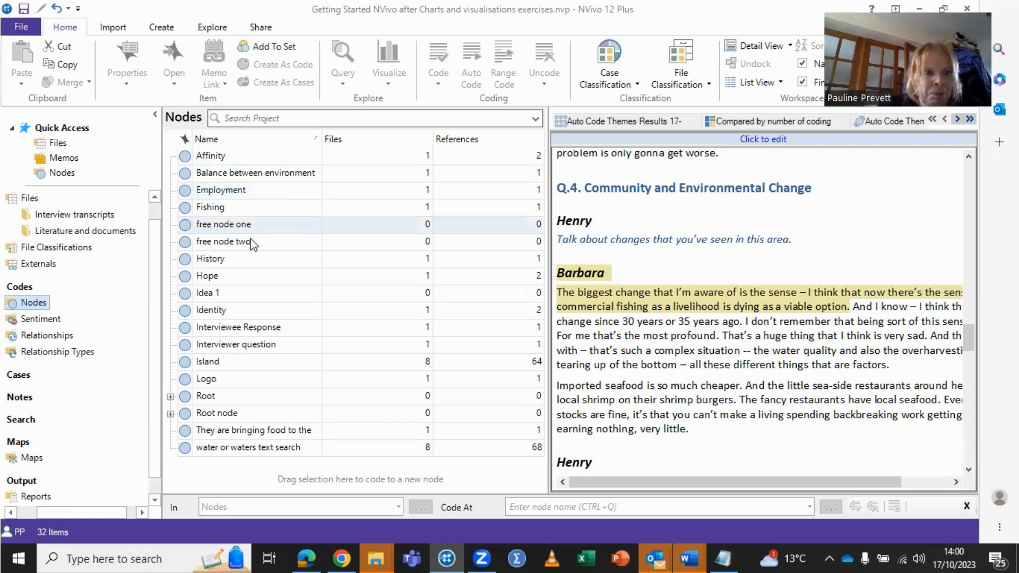
# Step: Select all the interview transcripts and auto code them with Identify themes, keeping every identified theme selected
pyautogui.click(99, 214)
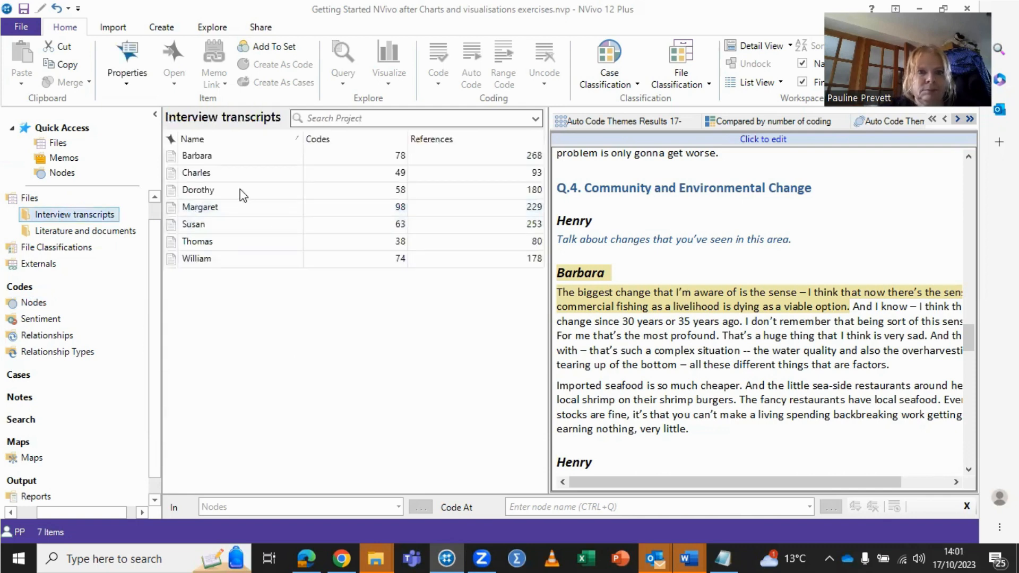
pyautogui.click(213, 159)
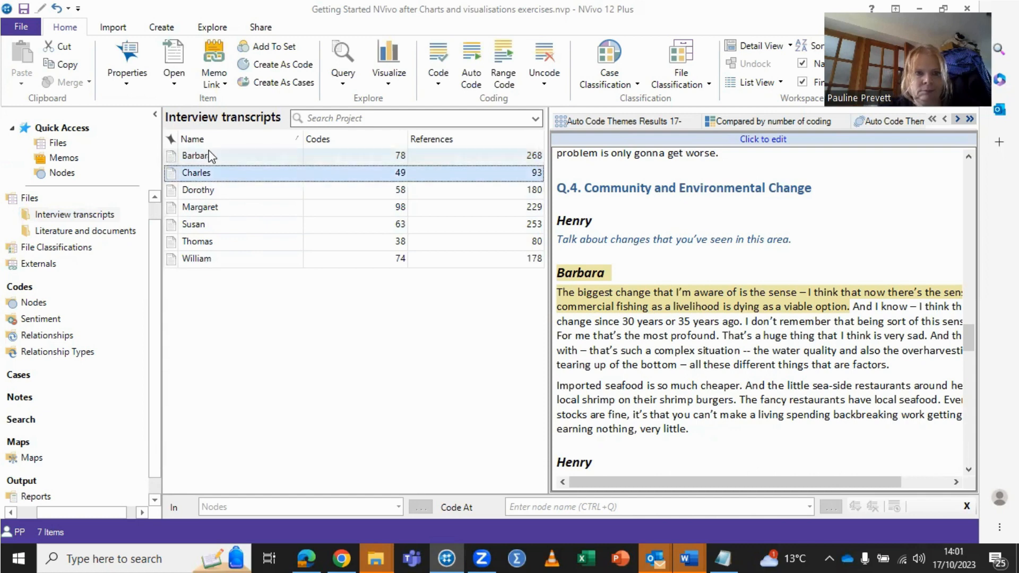
pyautogui.moveTo(209, 169); pyautogui.dragTo(229, 233)
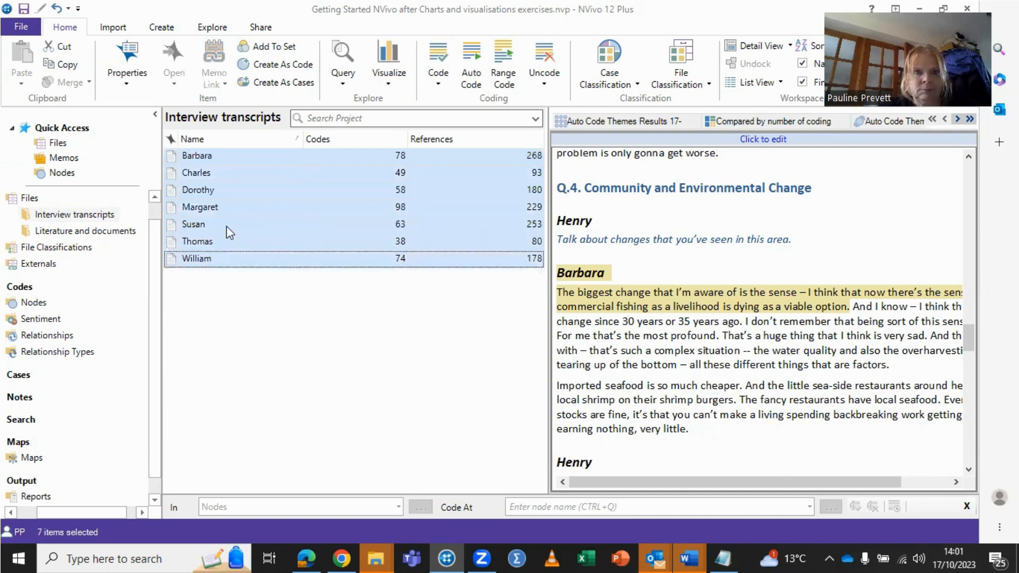
pyautogui.click(475, 54)
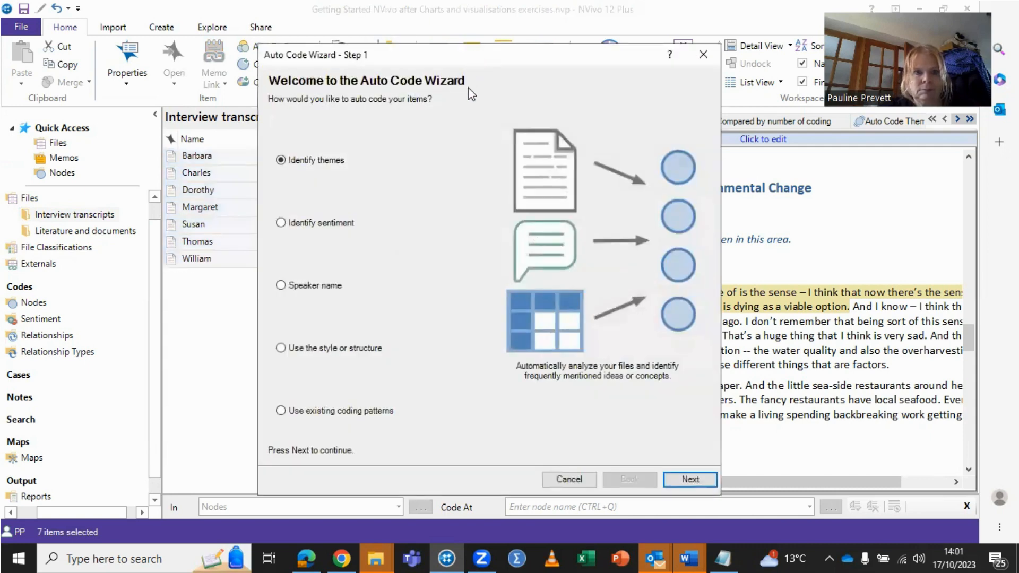
pyautogui.click(690, 480)
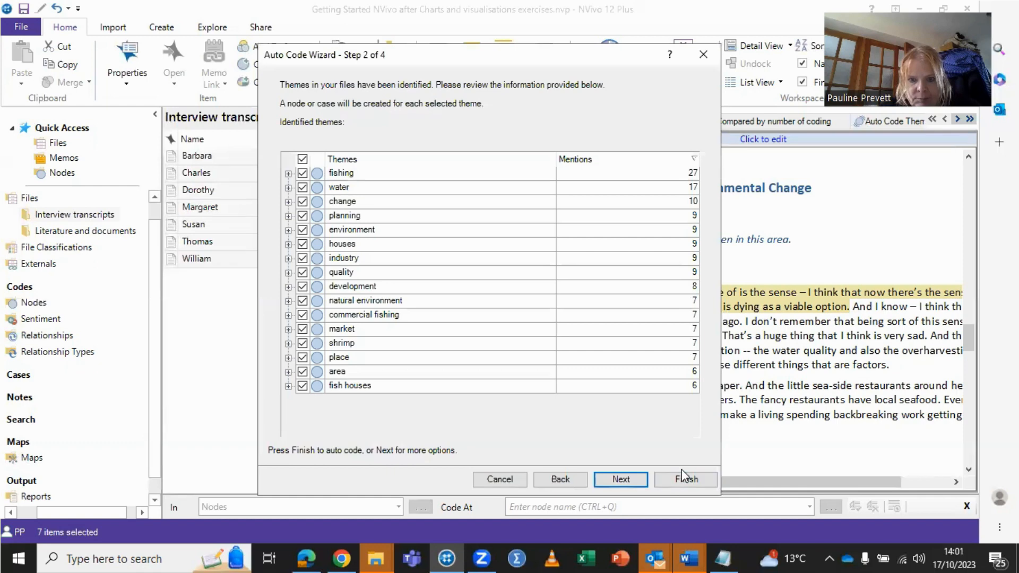
pyautogui.click(680, 482)
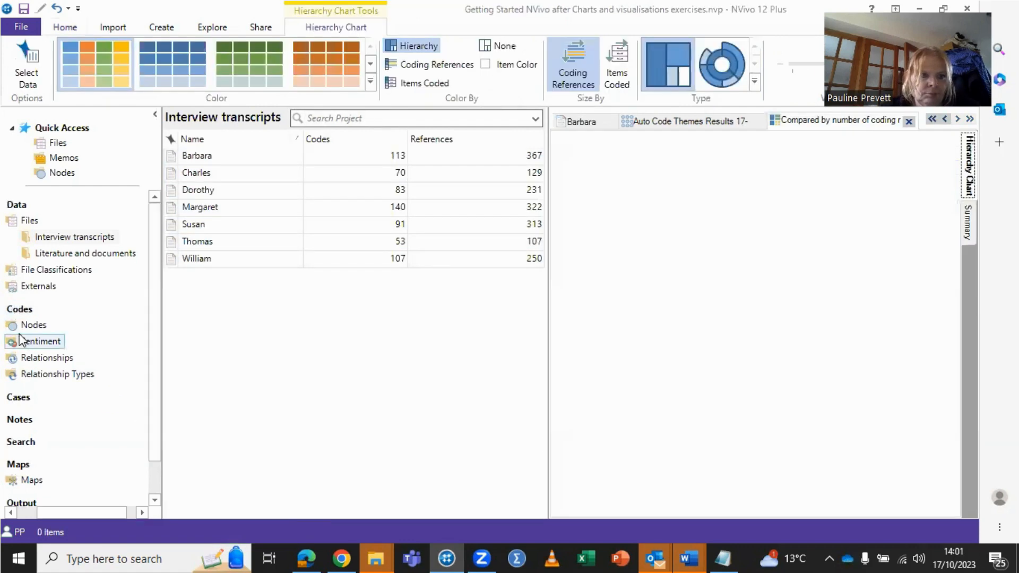
# Step: Expand the Nodes folders under Codes and list the contents of Autocoded Themes of the transcribed interviews
pyautogui.click(18, 325)
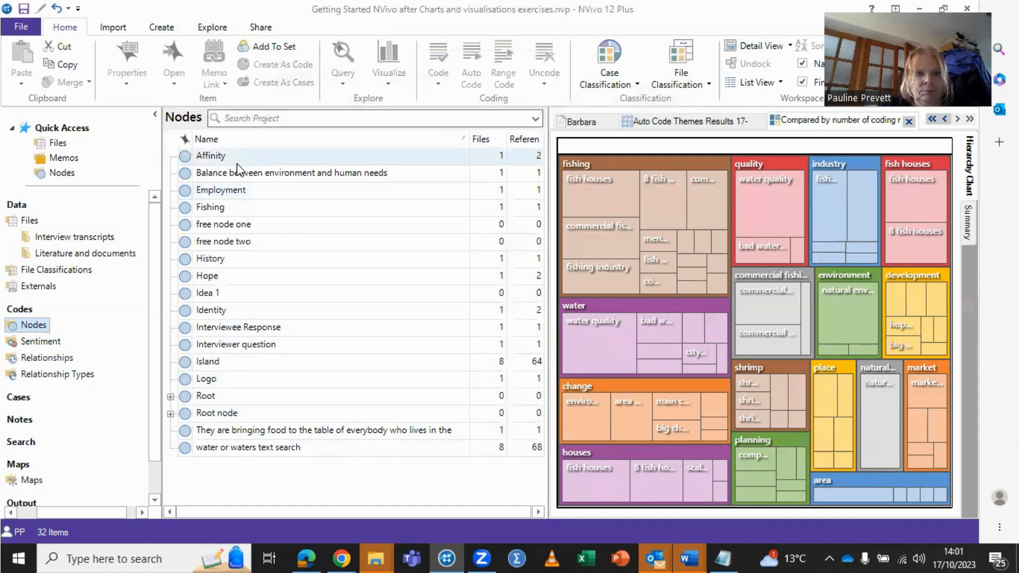
pyautogui.click(18, 313)
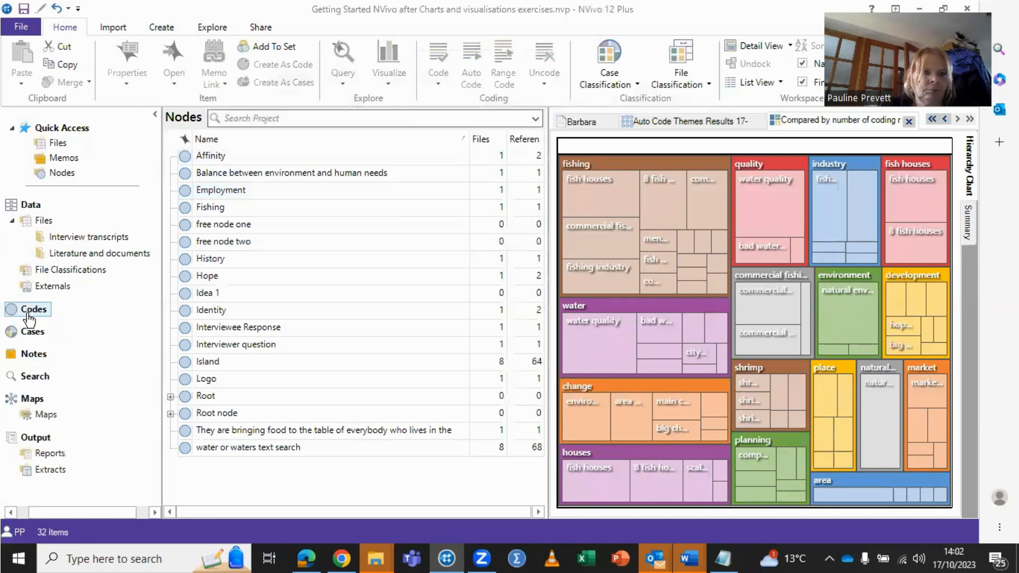
pyautogui.click(11, 313)
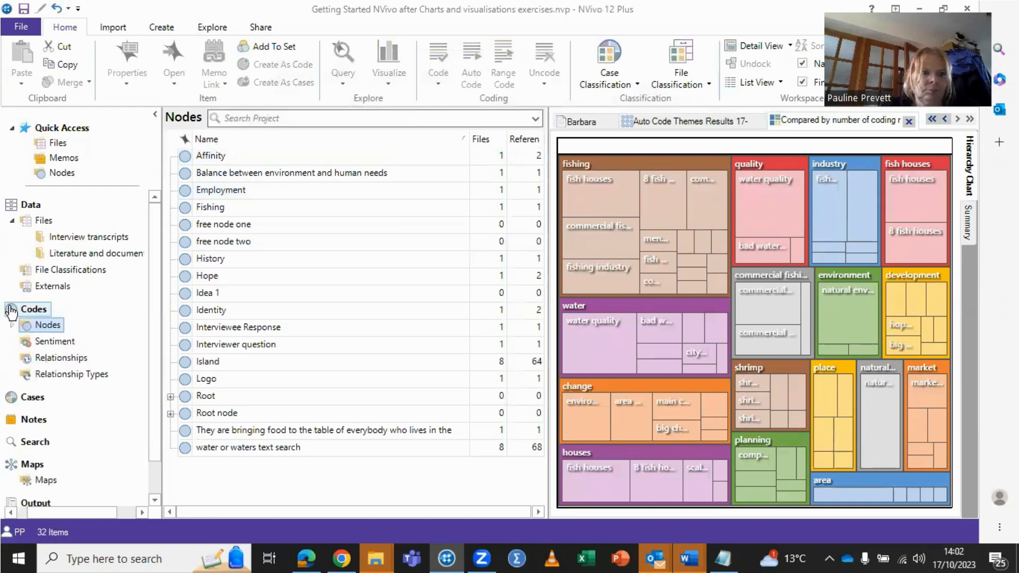
pyautogui.click(13, 325)
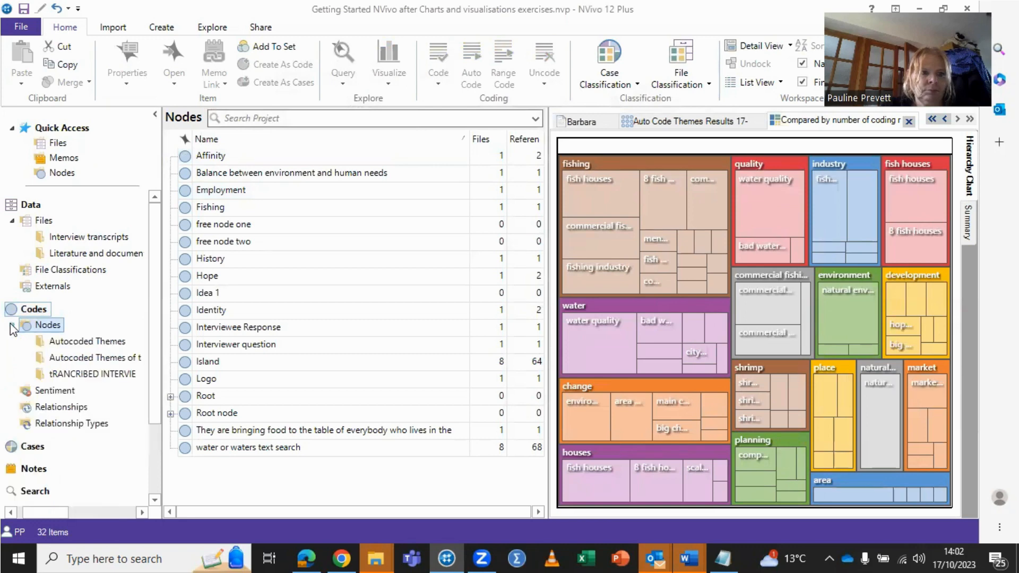
pyautogui.click(91, 357)
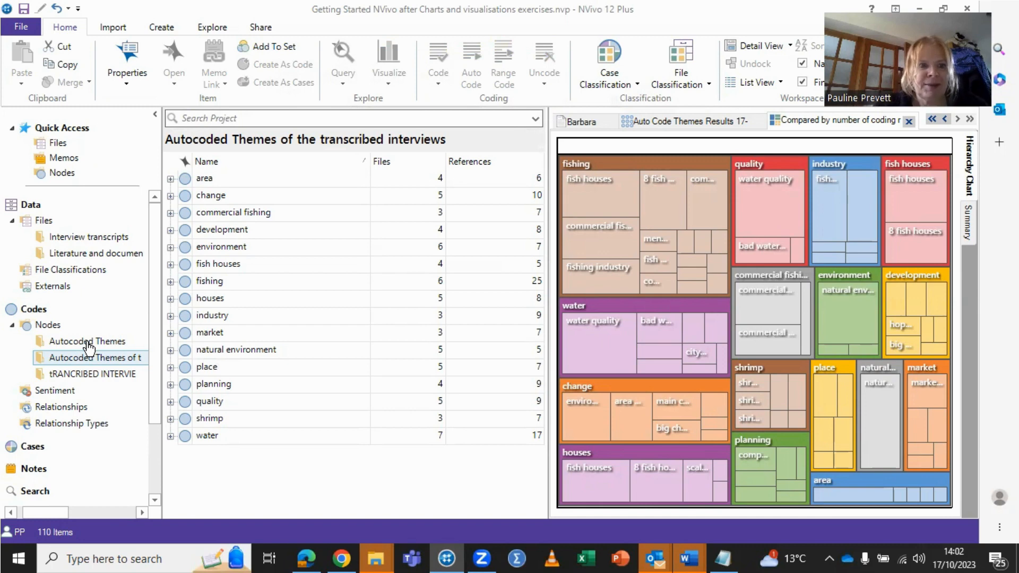
# Step: Return to the main Nodes list, then collapse and re-expand the Codes and Nodes levels to show the autocoded theme folders
pyautogui.click(45, 325)
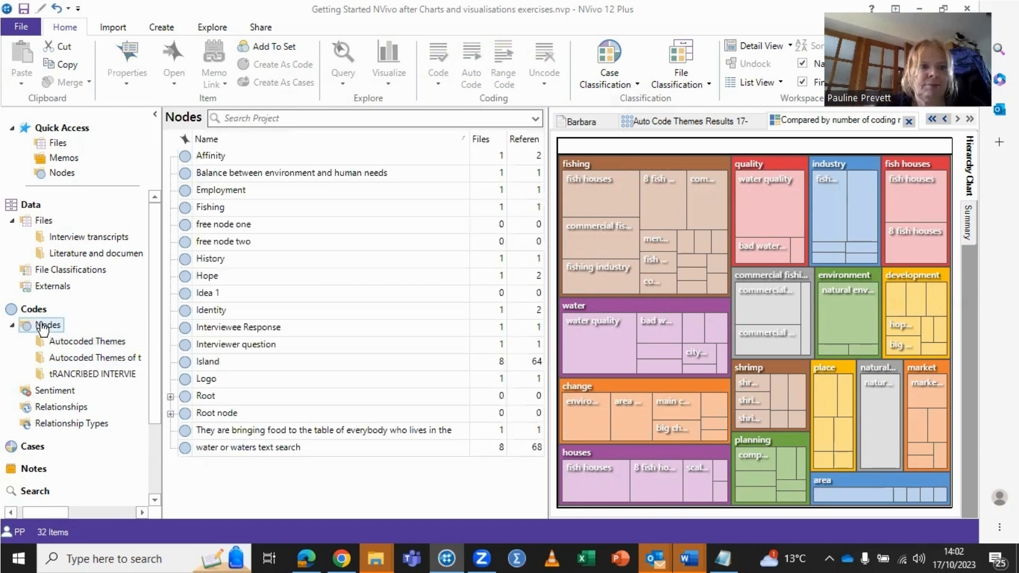
pyautogui.click(33, 310)
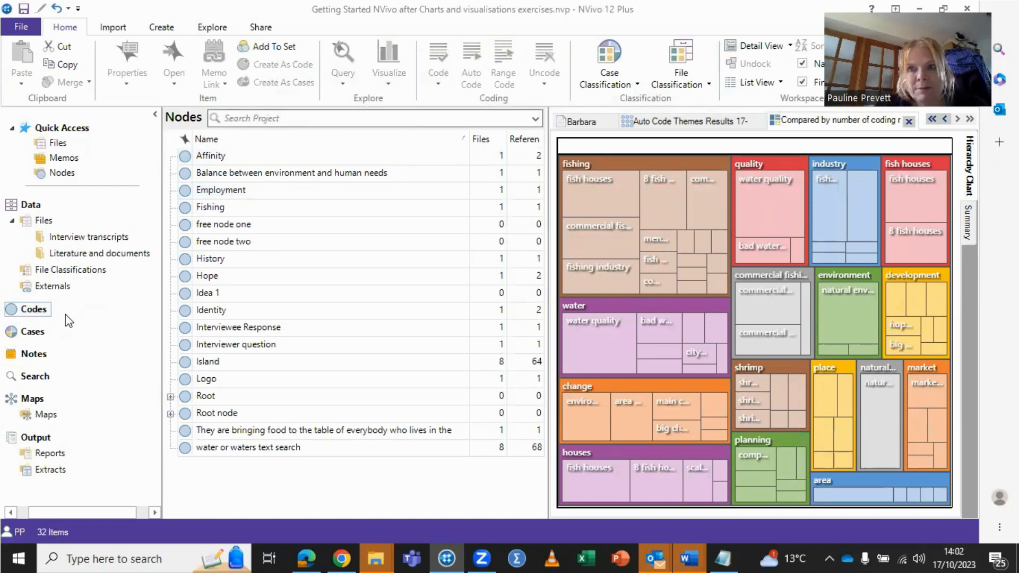
pyautogui.click(13, 319)
pyautogui.click(32, 327)
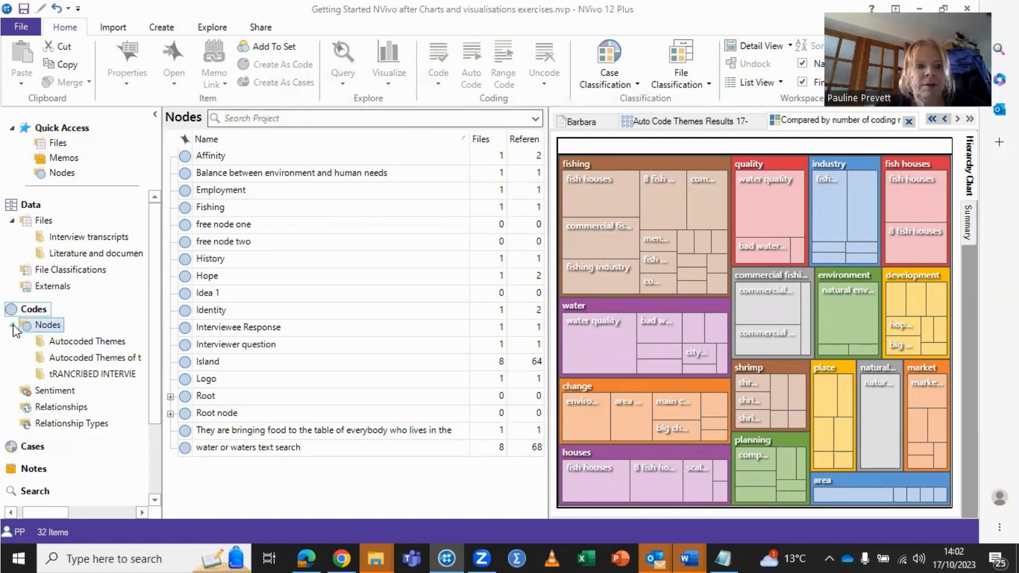
pyautogui.click(12, 325)
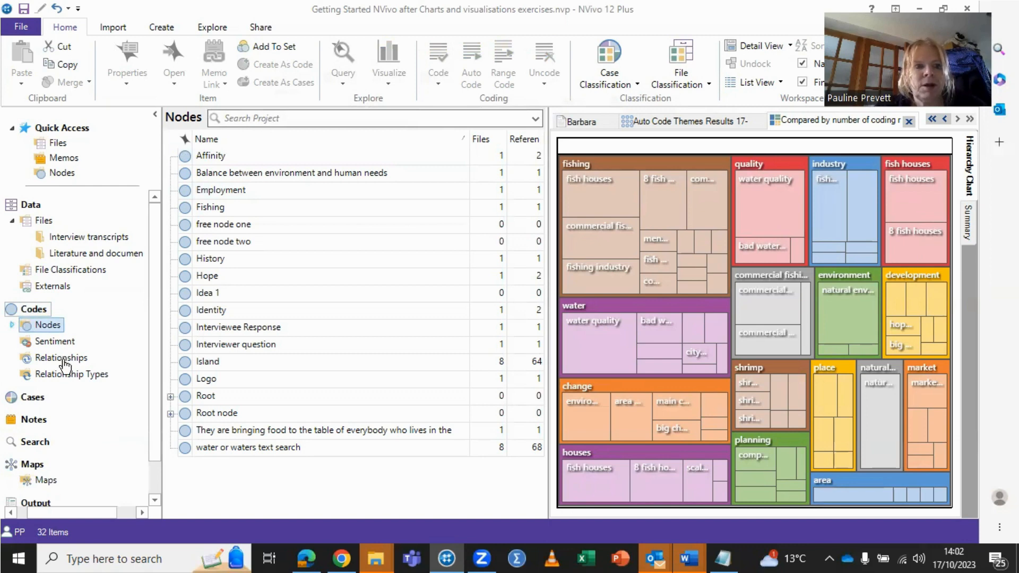
pyautogui.click(12, 326)
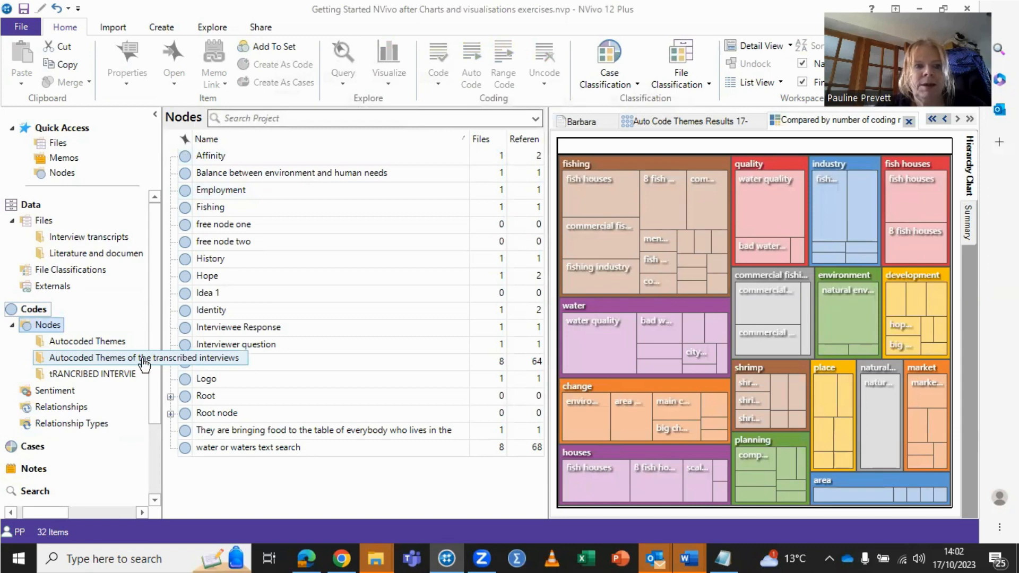
# Step: Open the "tRANCRIBED INTERVIEWs ONLY 17TH OCT 23" autocoded folder and expand the area, change and commercial fishing themes to review their subthemes
pyautogui.click(79, 376)
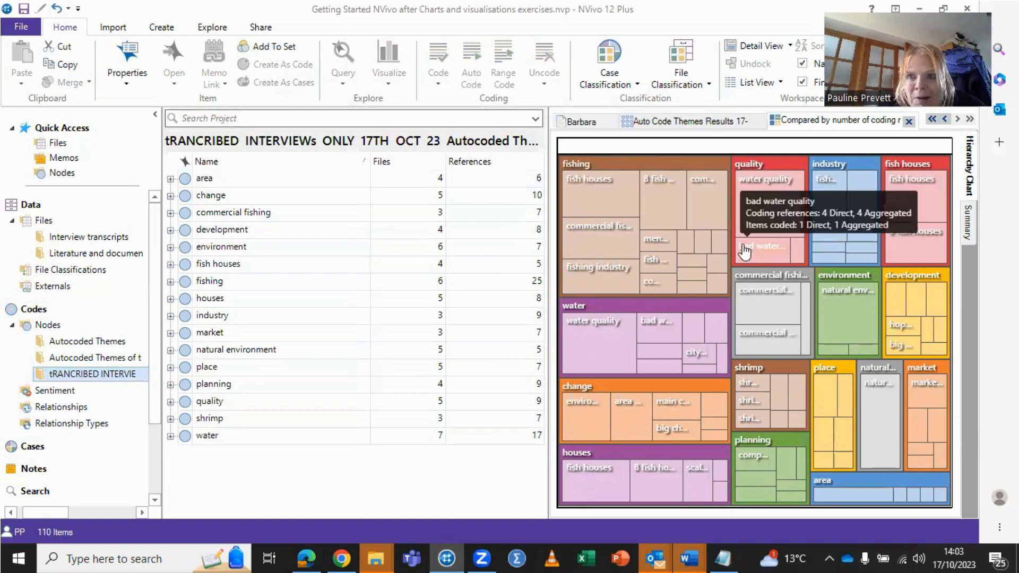
pyautogui.click(170, 179)
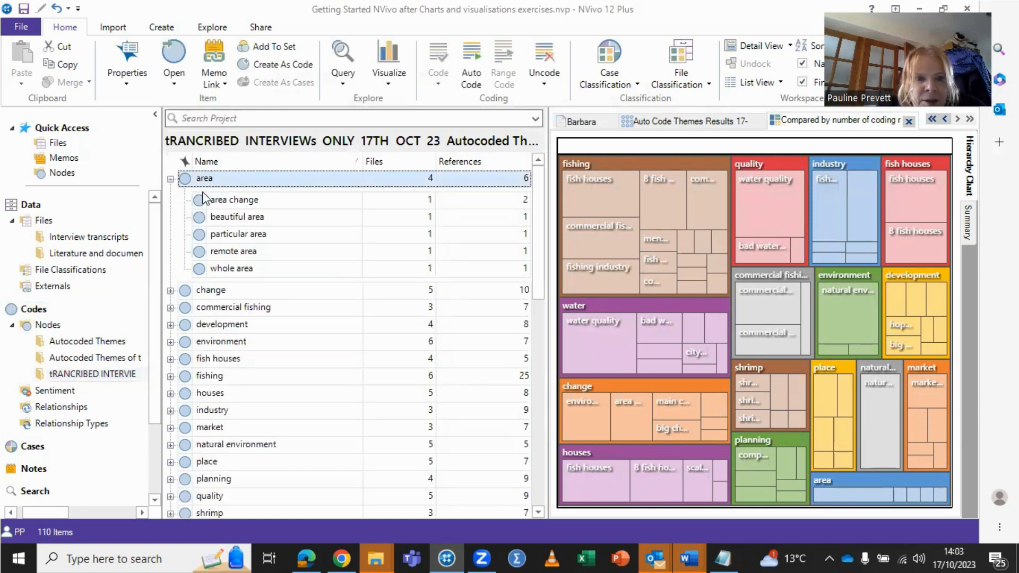
pyautogui.click(171, 291)
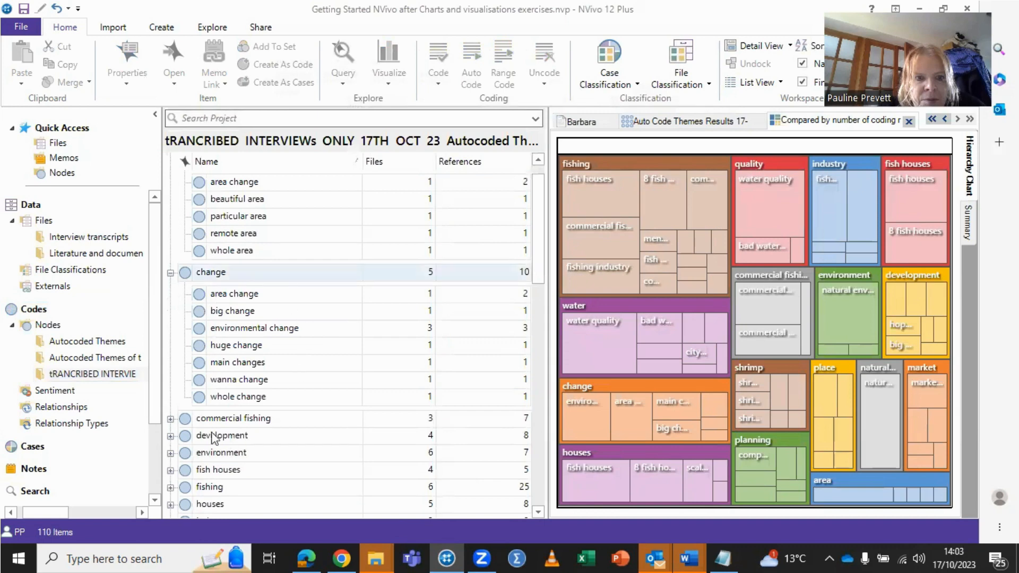
pyautogui.click(170, 418)
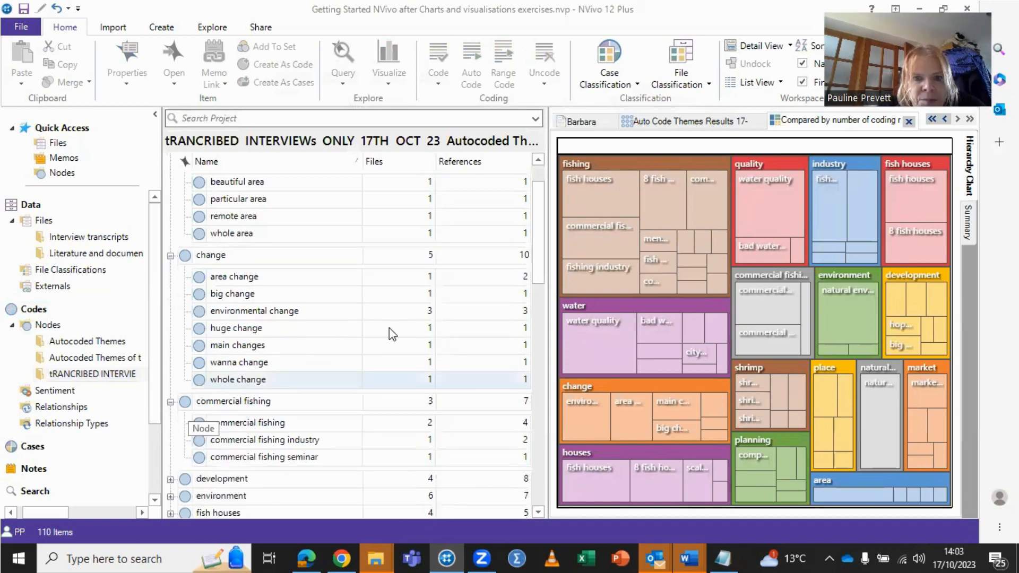
pyautogui.scroll(-2, 538, 295)
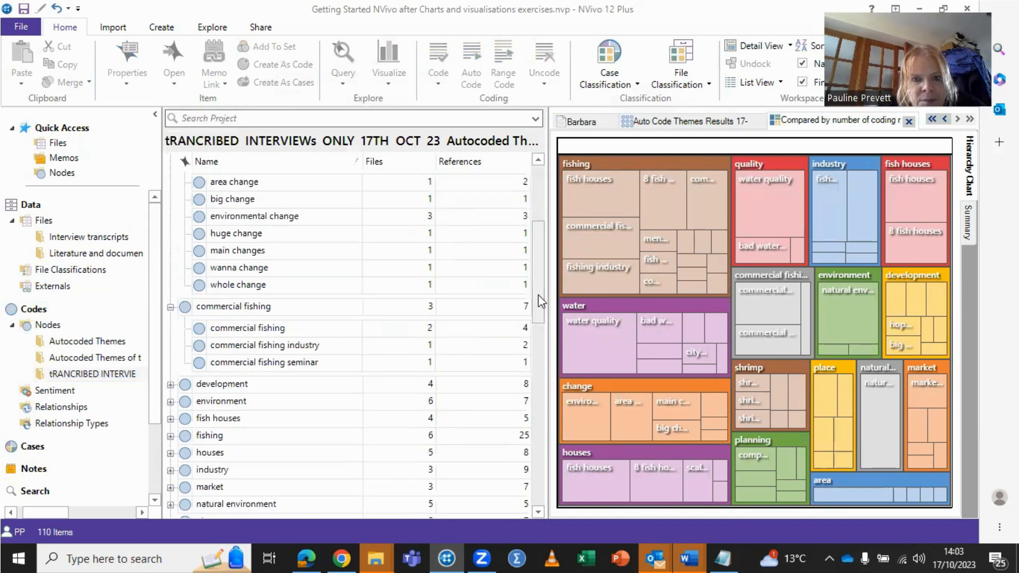
pyautogui.scroll(-1, 535, 330)
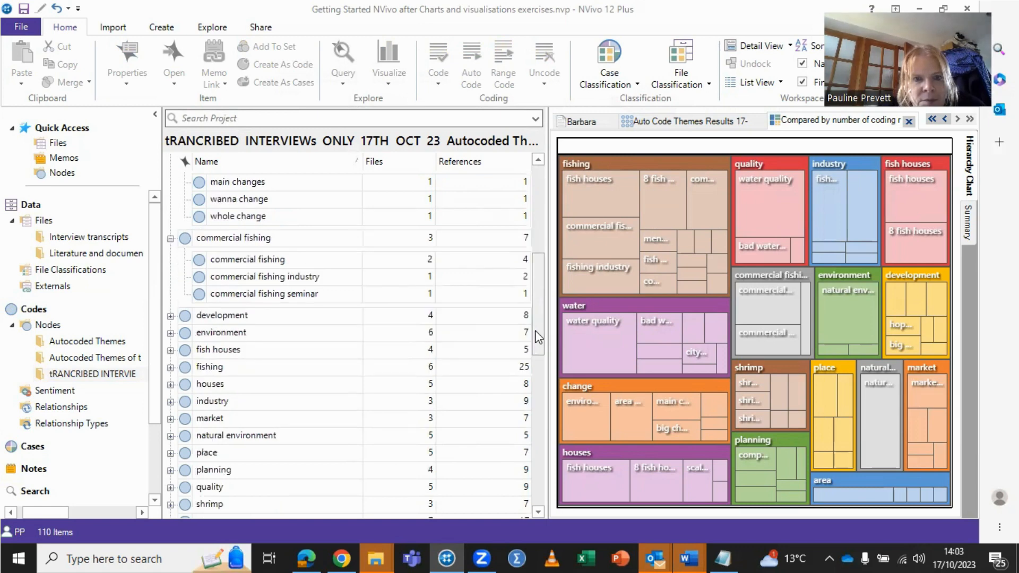